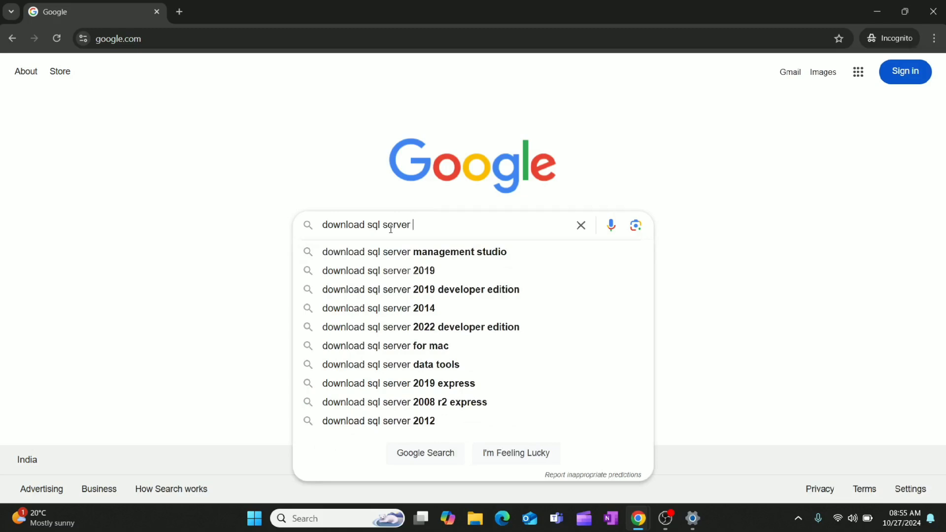
Search Google for "download sql server for windows 11" and open Microsoft's SQL Server Downloads result
text(or windows)
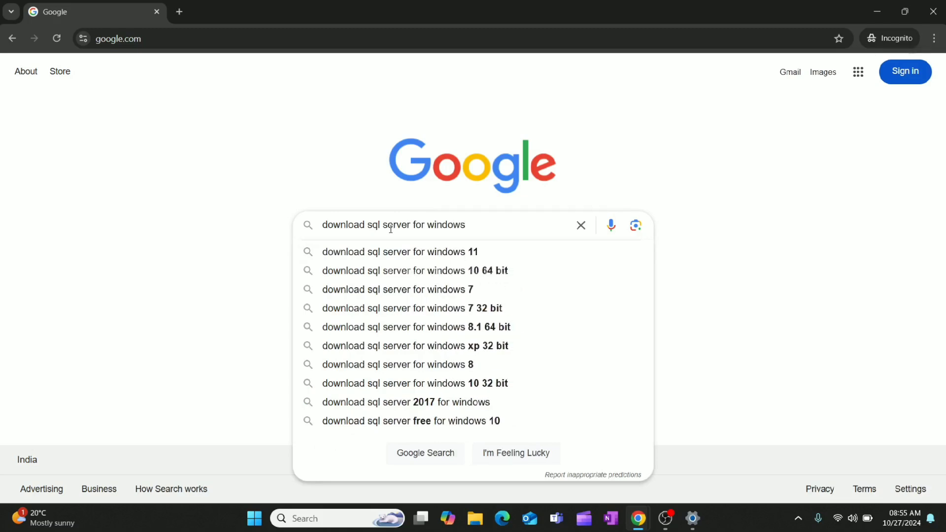
text( 11)
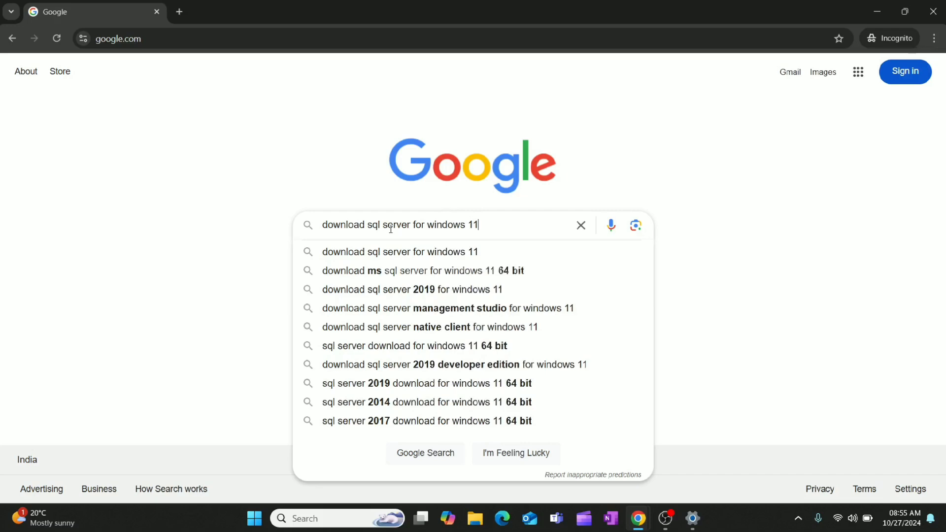
key(Return)
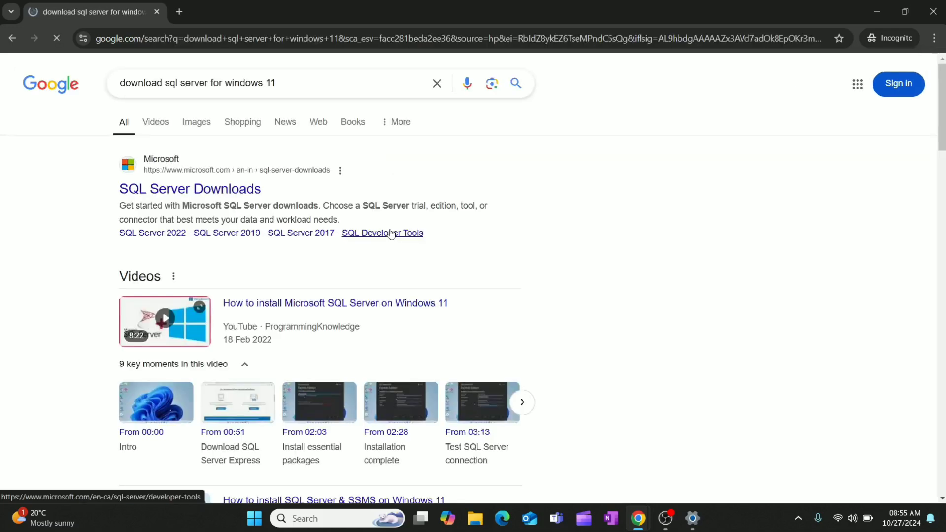
click(173, 193)
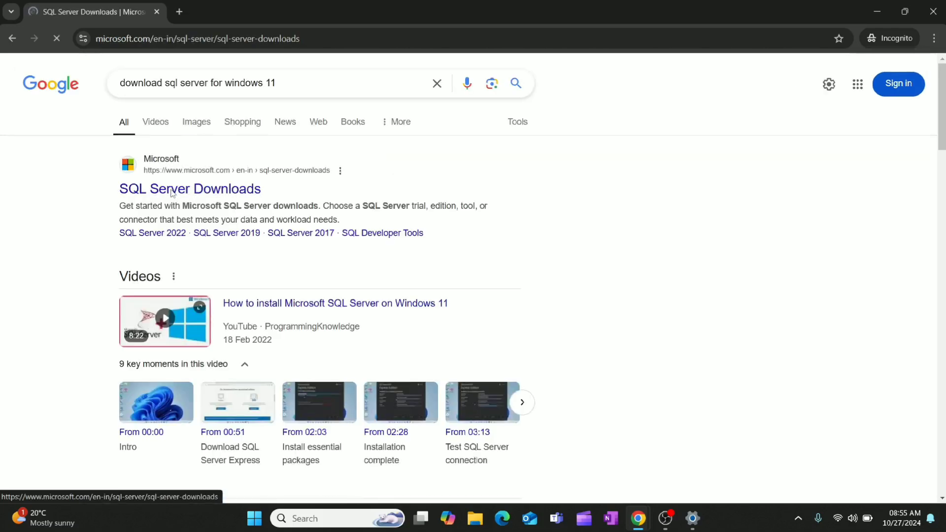
Download the free SQL Server 2022 Developer edition installer, saving it as SQL2022-SSEI-Dev in the Downloads folder
scroll(50, 275, down, 2)
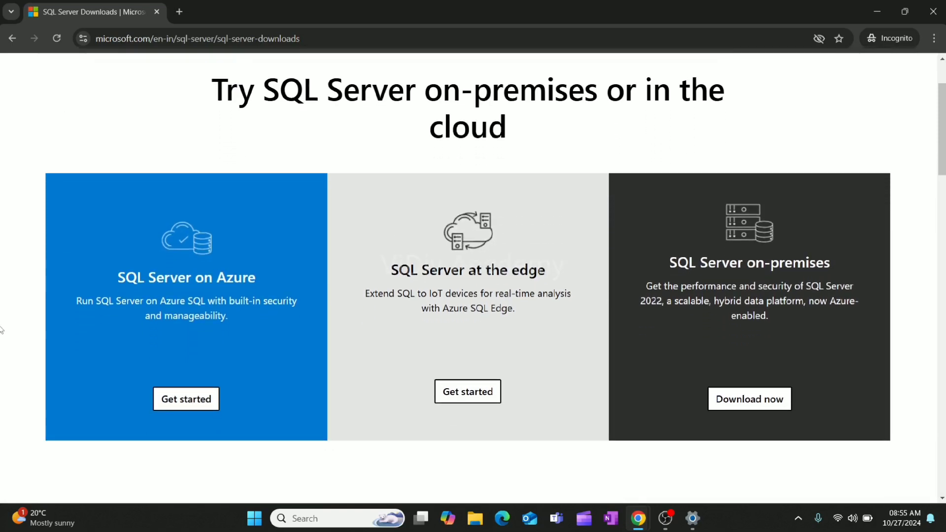
scroll(2, 330, down, 1)
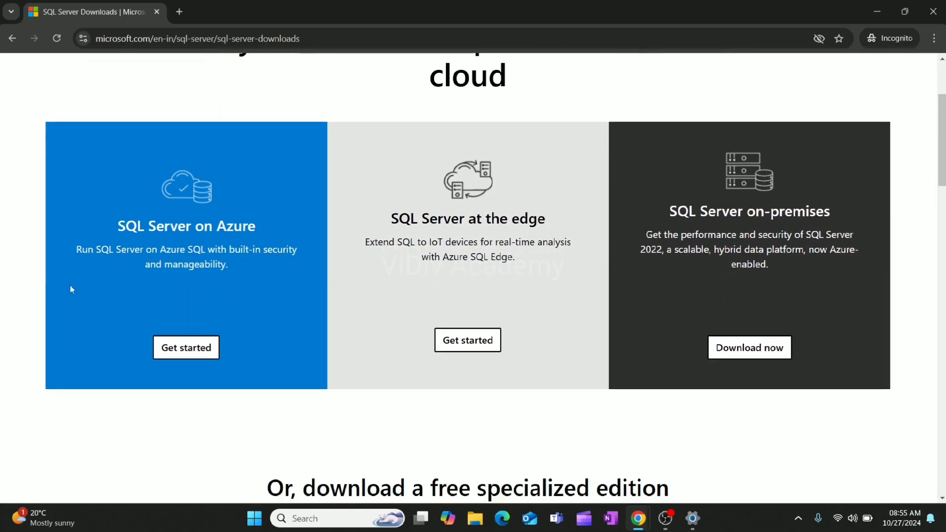
scroll(531, 224, down, 7)
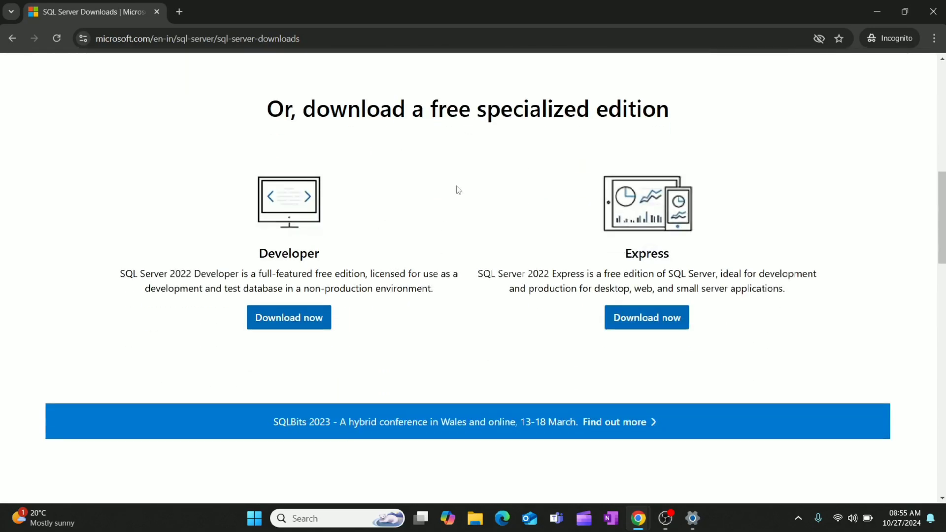
scroll(425, 204, down, 1)
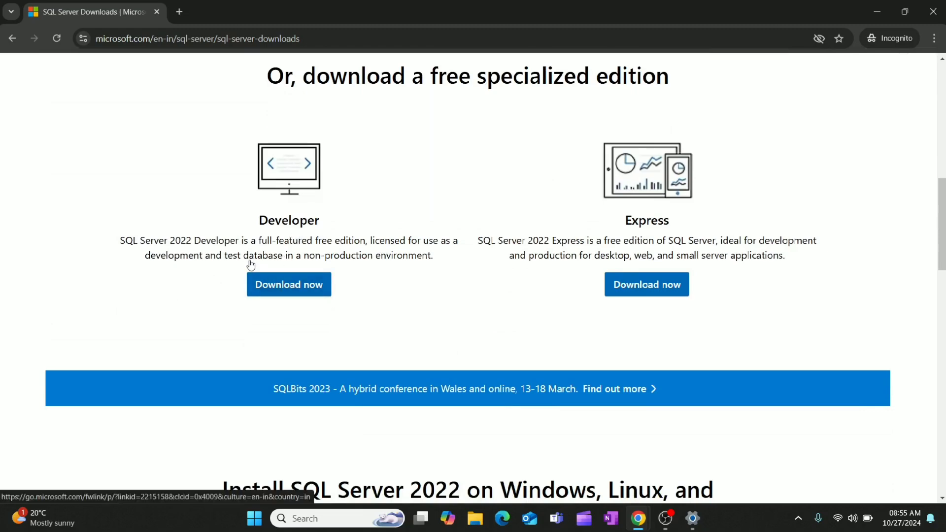
scroll(250, 264, up, 5)
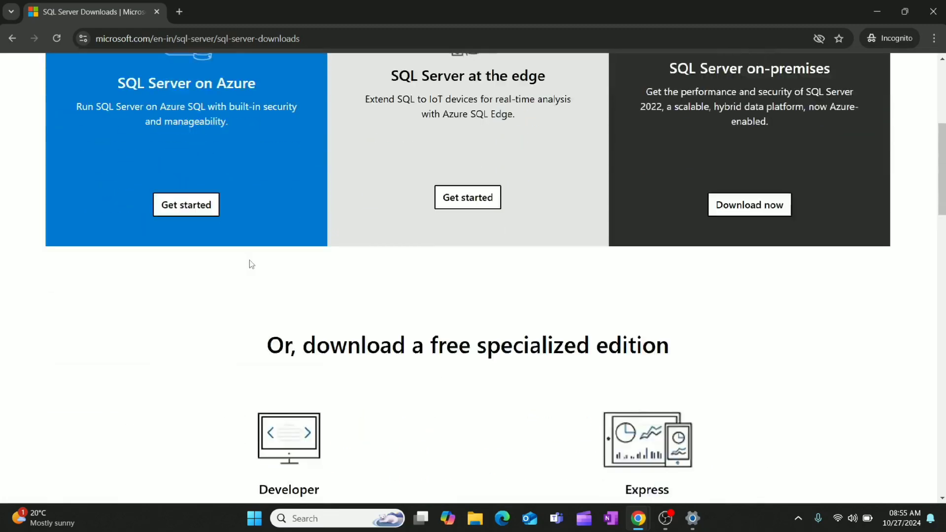
scroll(249, 264, down, 4)
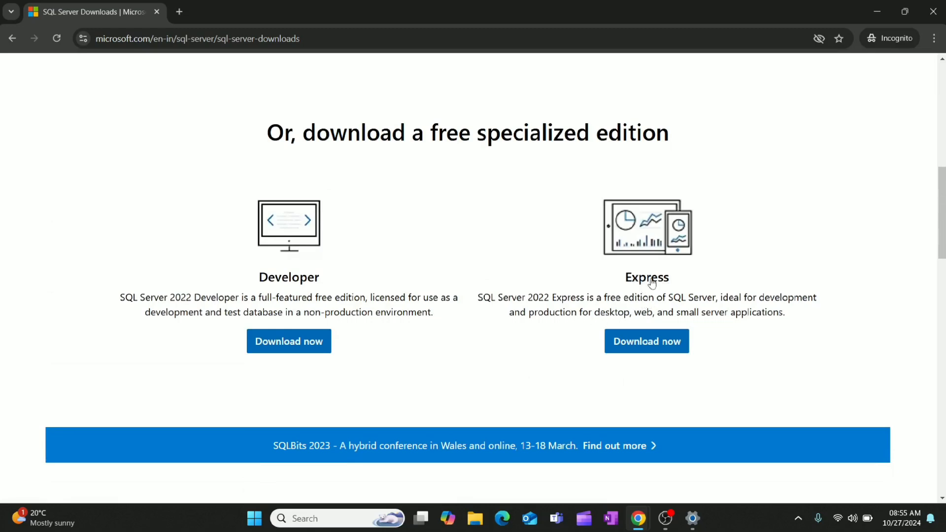
scroll(420, 331, down, 1)
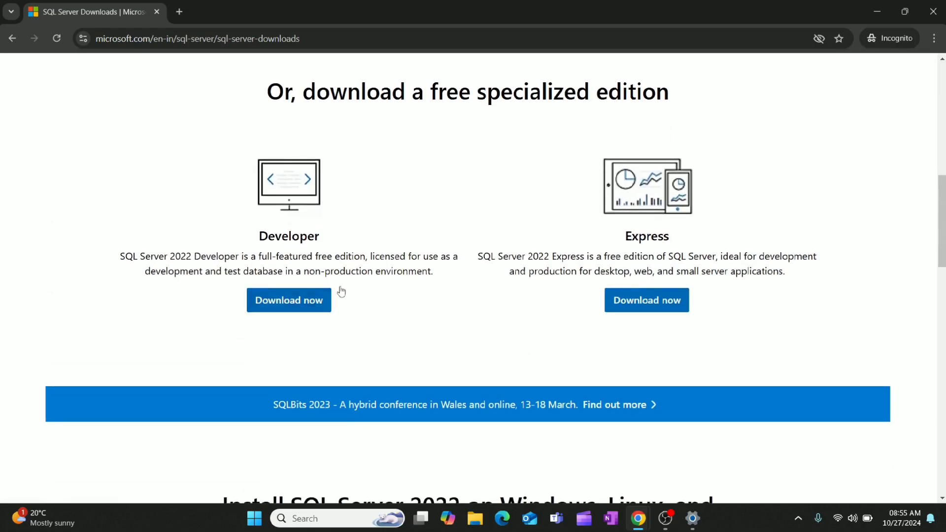
scroll(230, 334, down, 6)
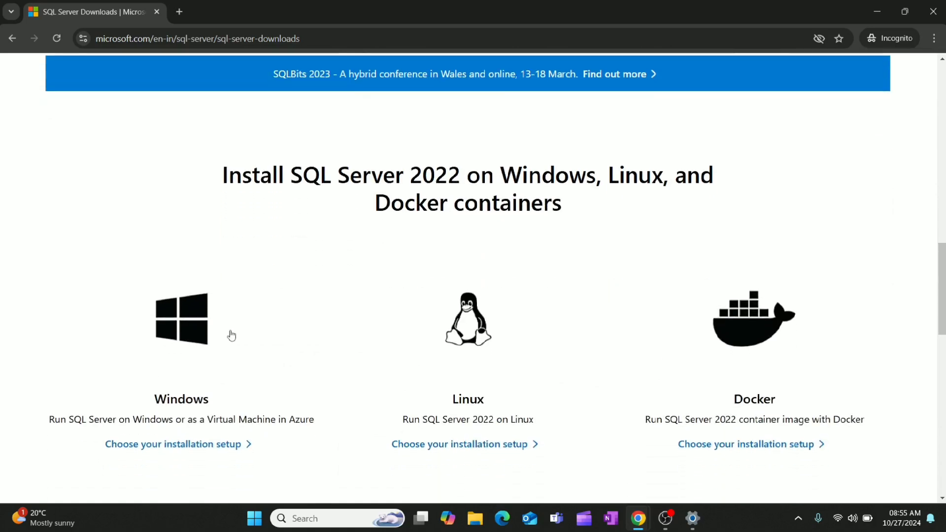
scroll(230, 333, up, 6)
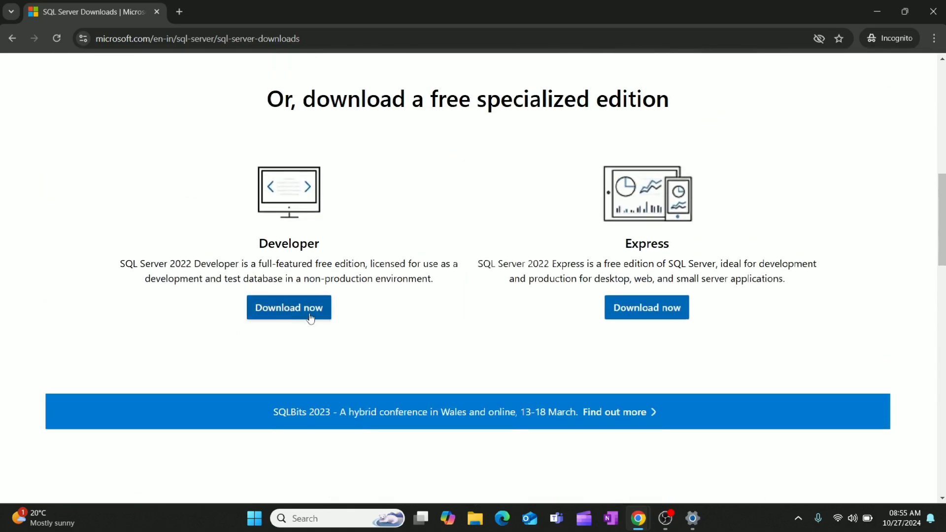
click(287, 313)
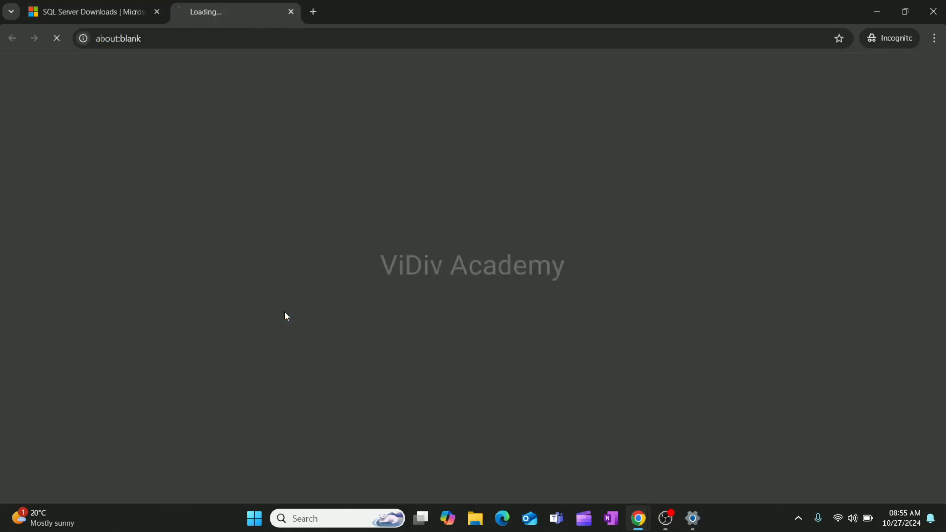
click(126, 11)
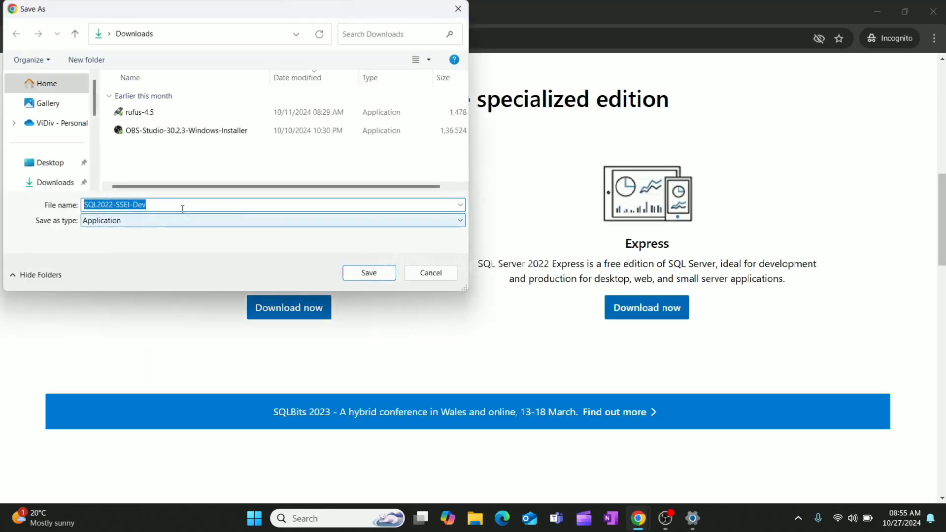
click(367, 273)
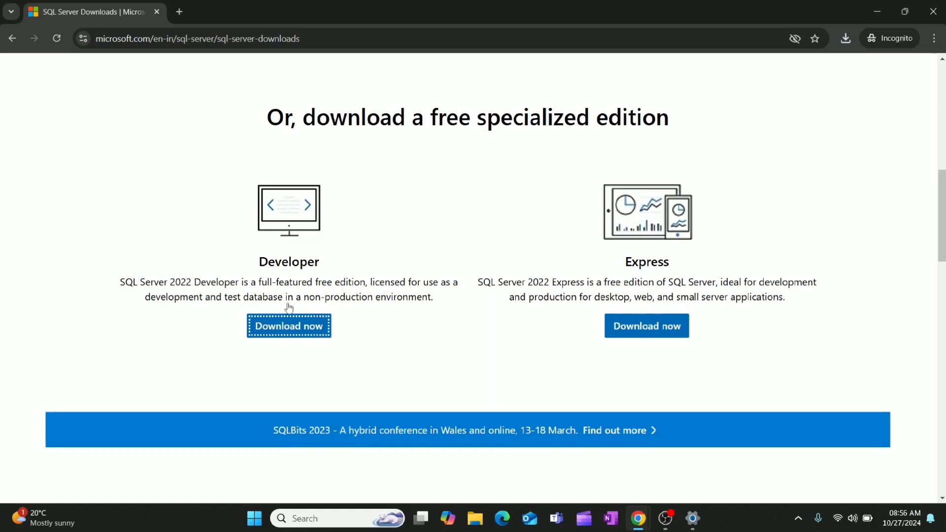
Review the SQL Server editions and the Windows, Linux and Docker installation options on the downloads page
scroll(344, 301, up, 2)
scroll(345, 301, up, 1)
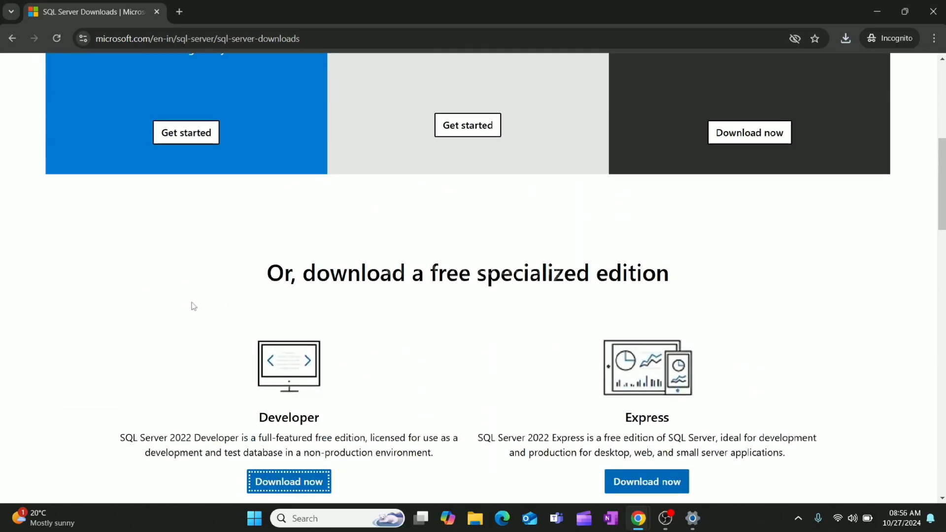
scroll(90, 305, up, 1)
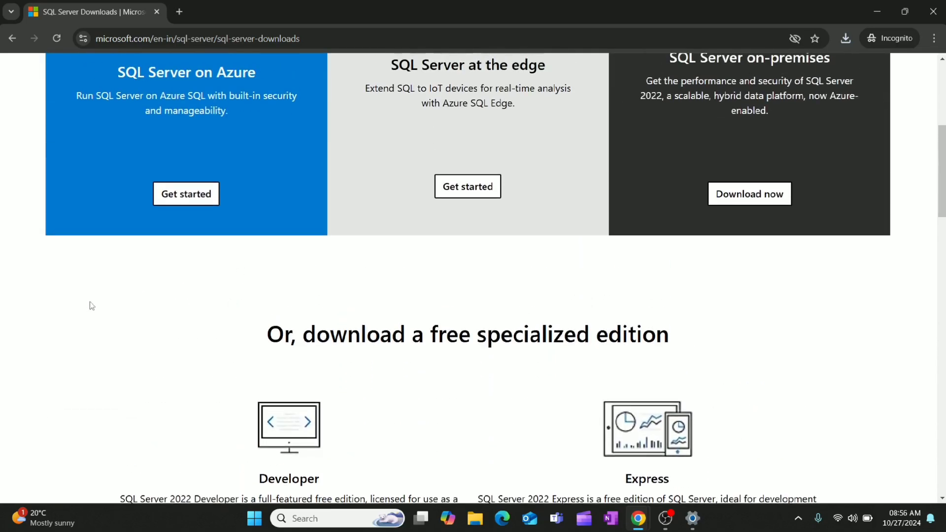
scroll(91, 306, down, 2)
scroll(274, 330, down, 1)
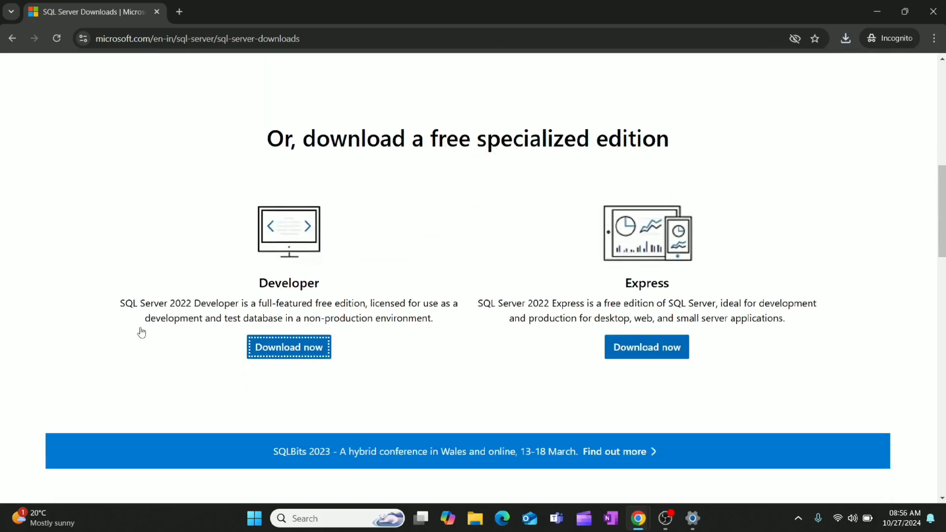
scroll(139, 333, down, 1)
scroll(74, 330, down, 6)
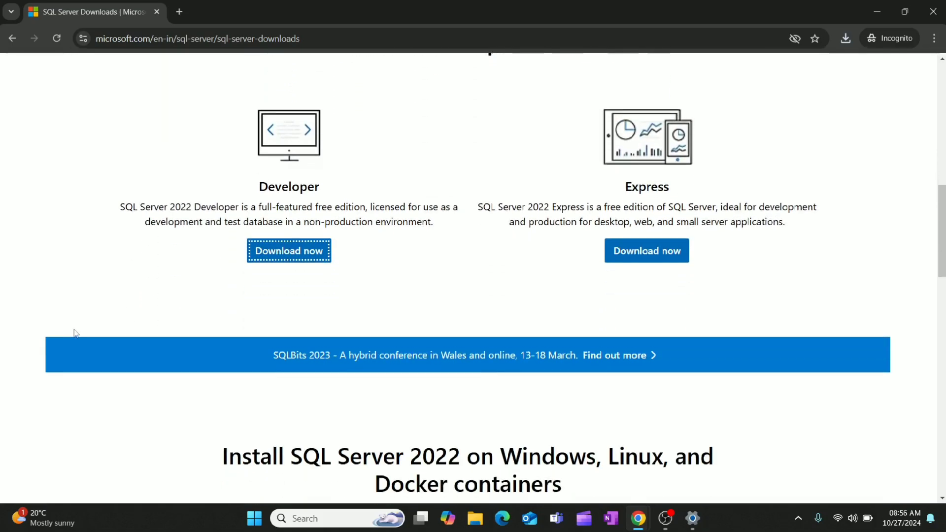
scroll(15, 360, down, 2)
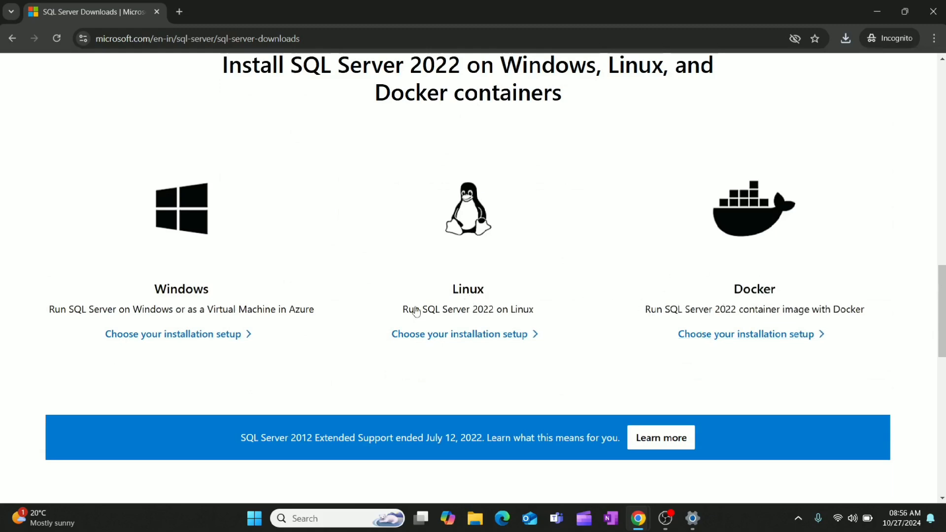
scroll(325, 309, up, 5)
scroll(325, 310, up, 5)
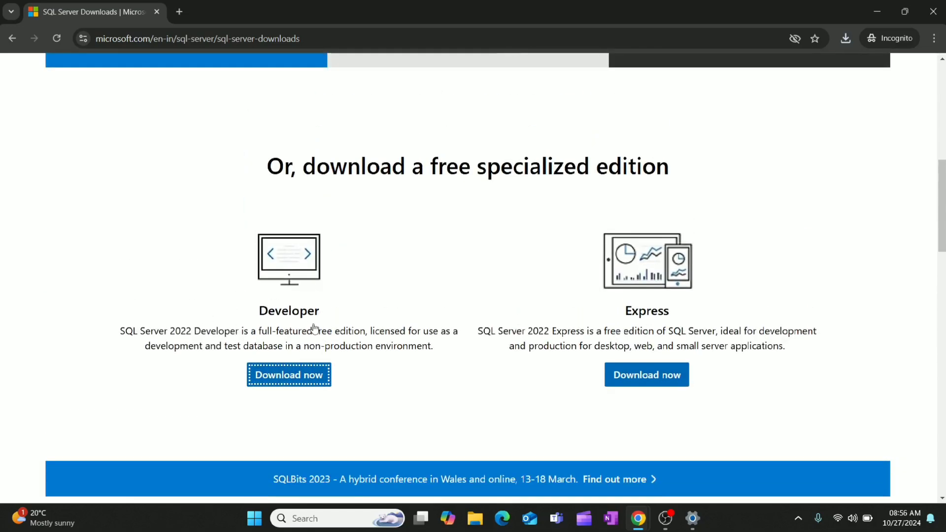
scroll(320, 295, up, 1)
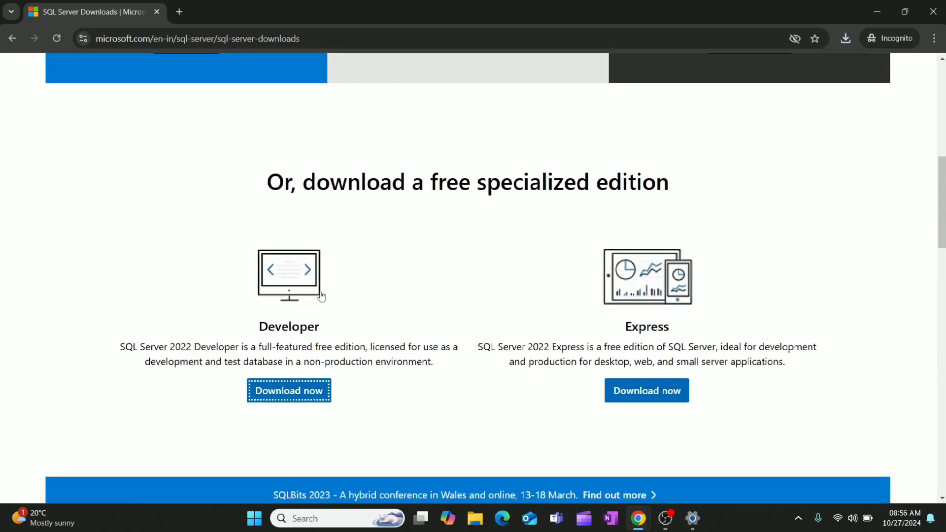
Show the downloaded SQL2022-SSEI-Dev file in its folder, run it, and minimize the File Explorer window
click(843, 46)
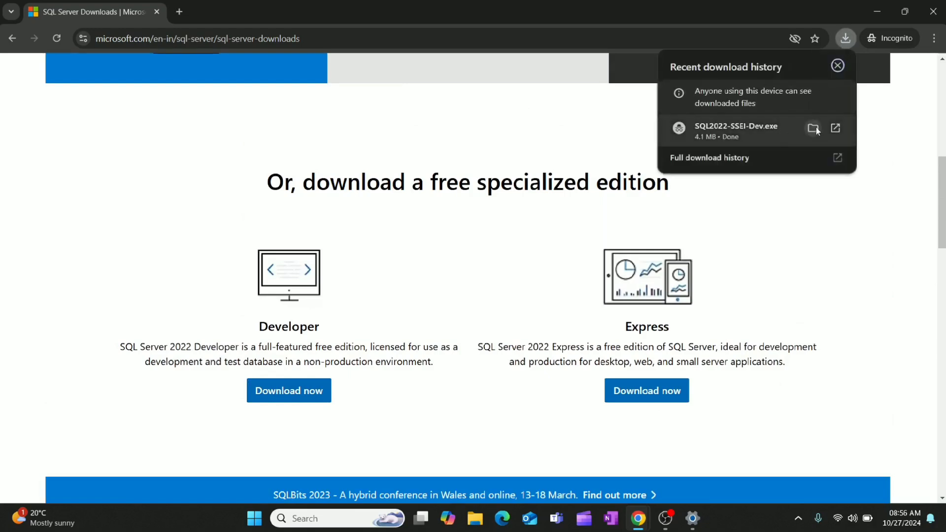
click(813, 129)
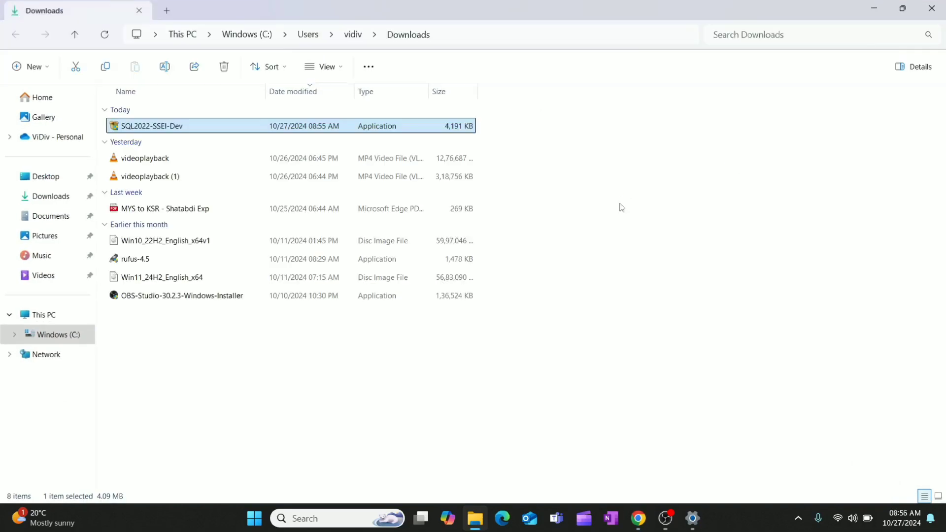
double_click(221, 126)
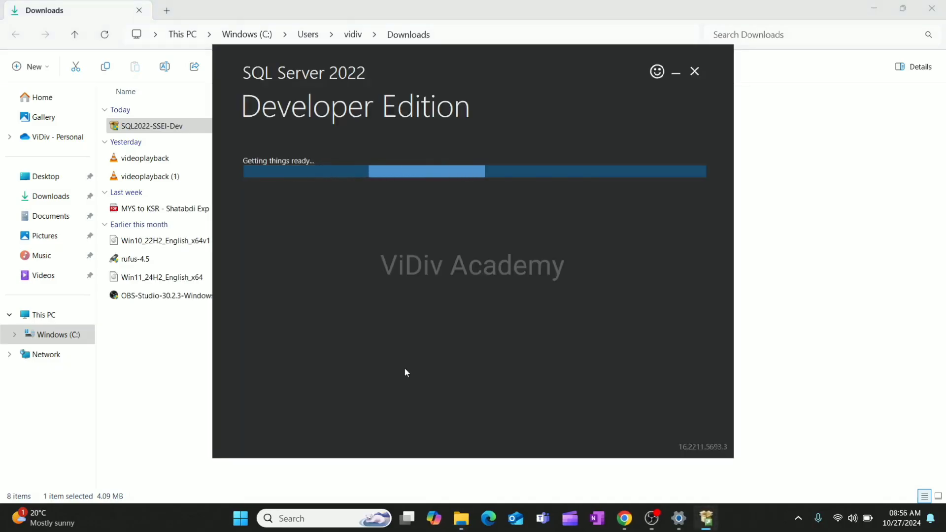
click(873, 9)
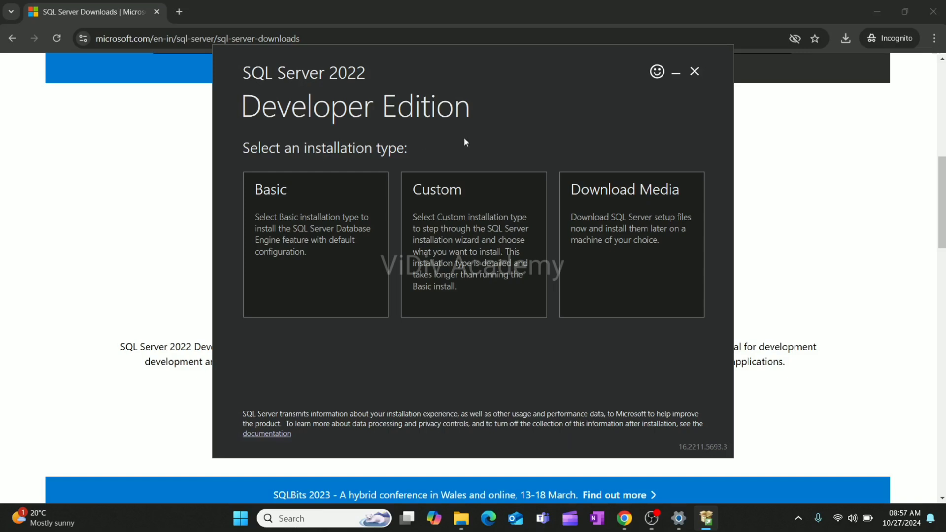
Run a Basic installation of SQL Server 2022 Developer Edition, accepting the license terms and the default install location
click(303, 270)
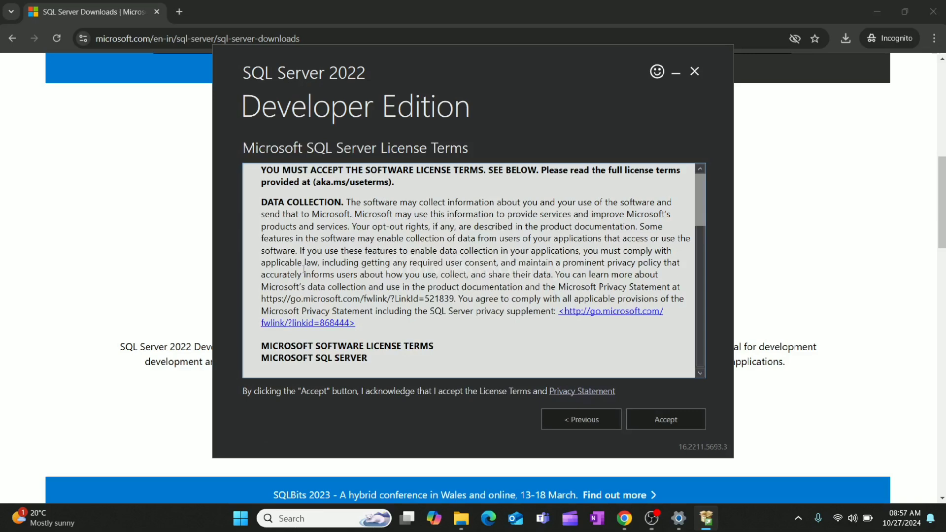
scroll(469, 255, down, 10)
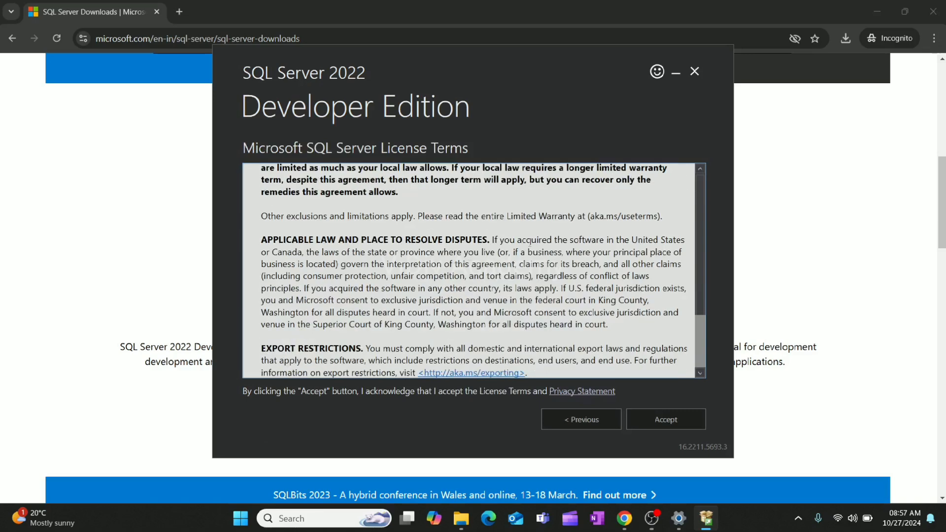
click(649, 418)
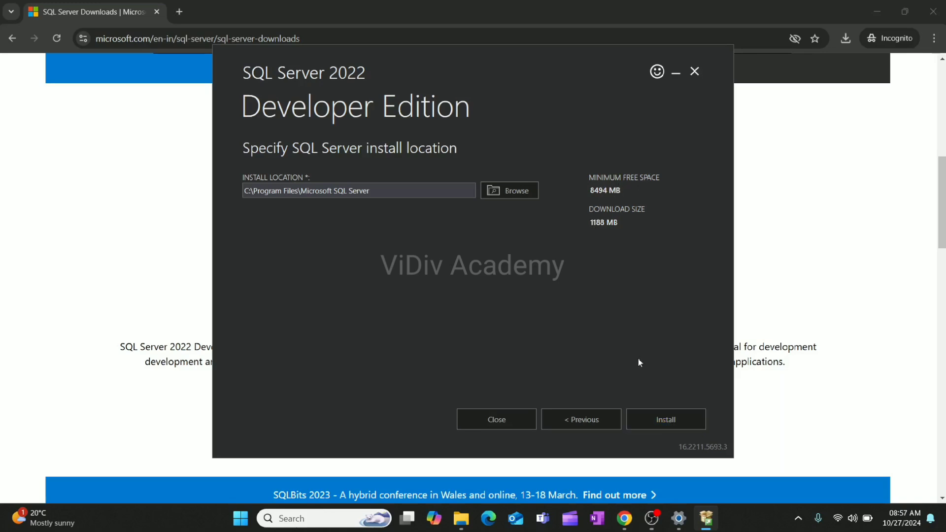
click(654, 425)
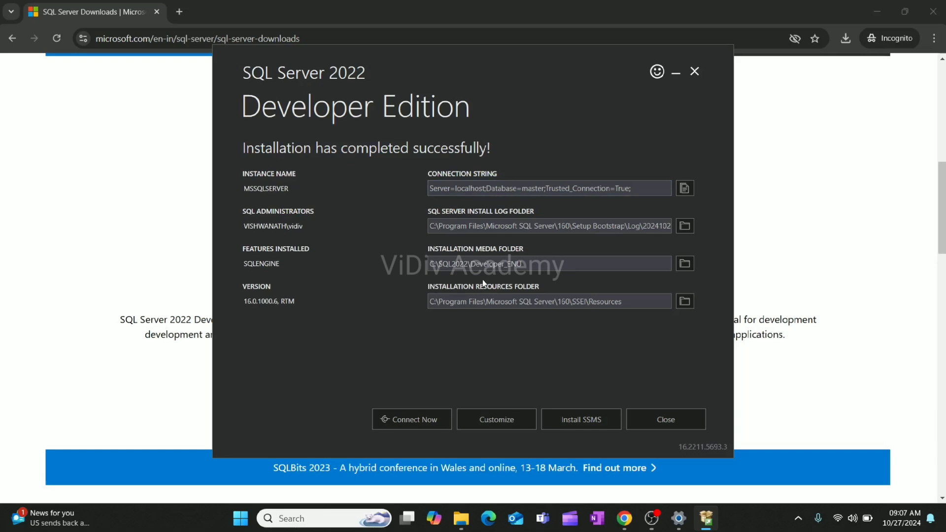
Open the SQL Server Management Studio download page from the installer, using Google Chrome just once for the link
click(569, 423)
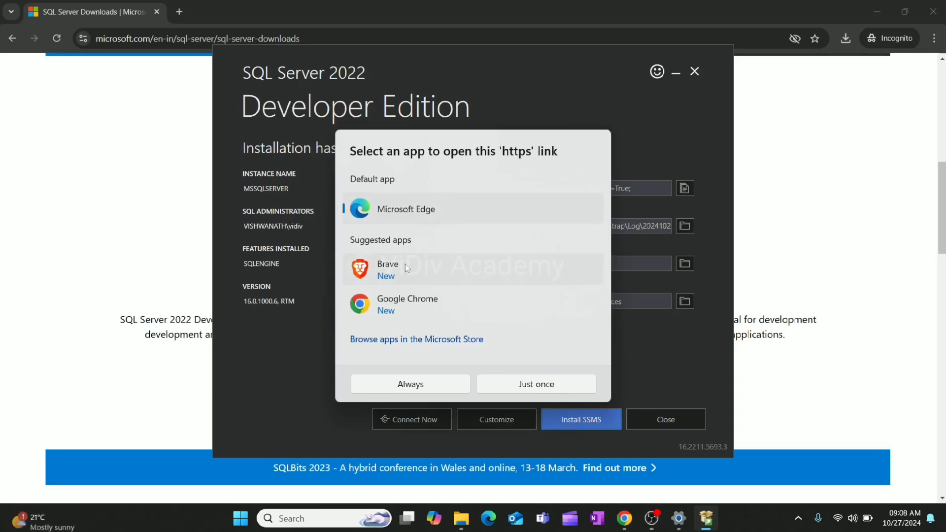
click(397, 308)
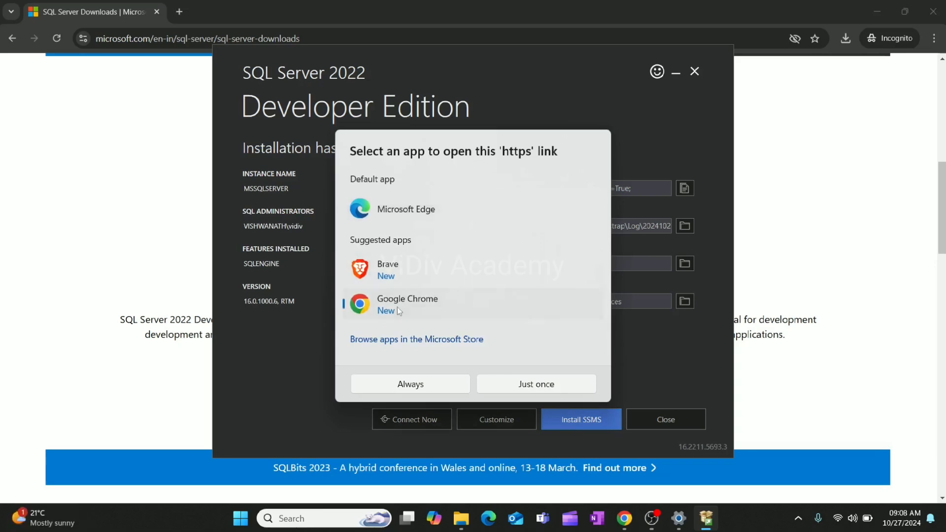
click(511, 384)
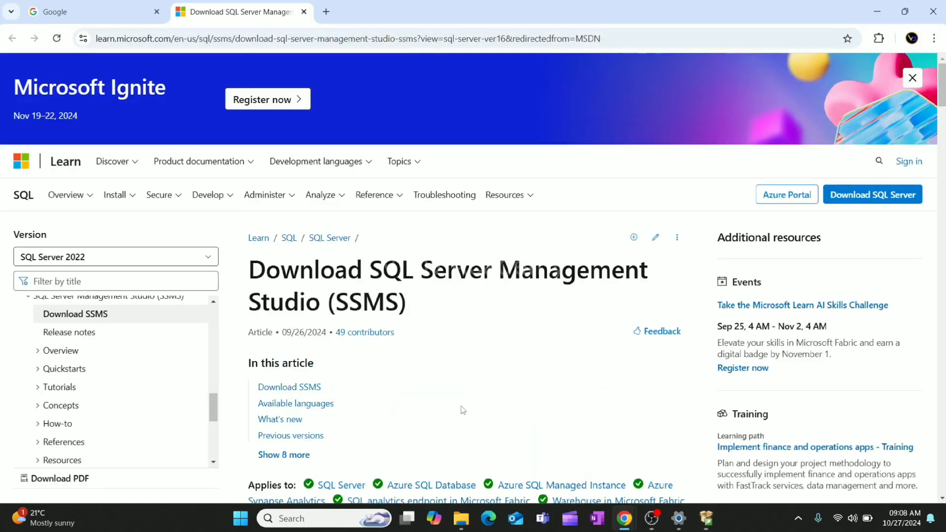
scroll(459, 409, down, 3)
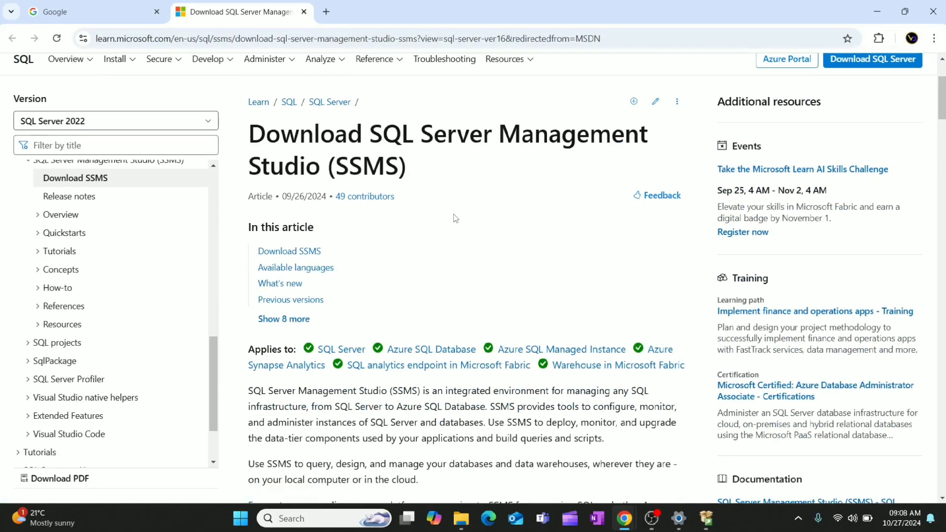
Download SQL Server Management Studio (SSMS) 20.2 from its download page and show the progress of the SSMS-Setup-ENU.exe download
scroll(432, 269, down, 2)
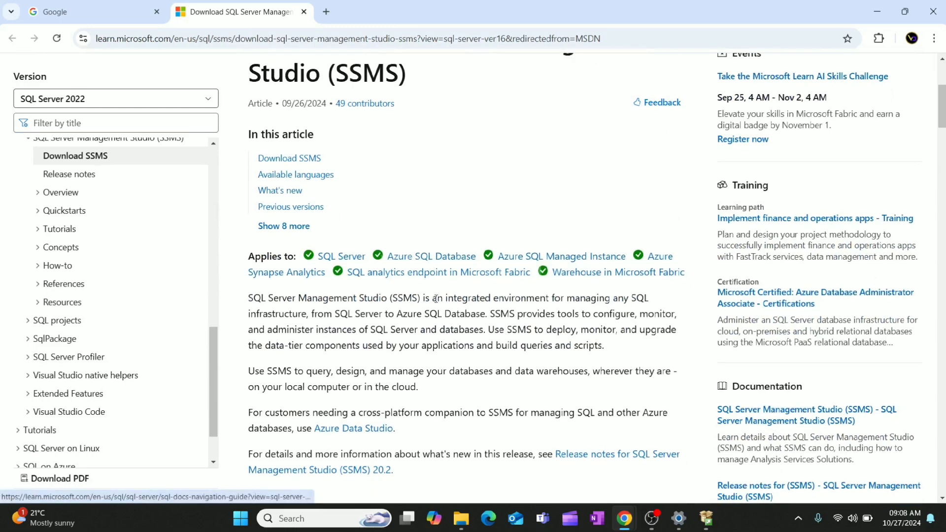
drag(460, 299, 635, 314)
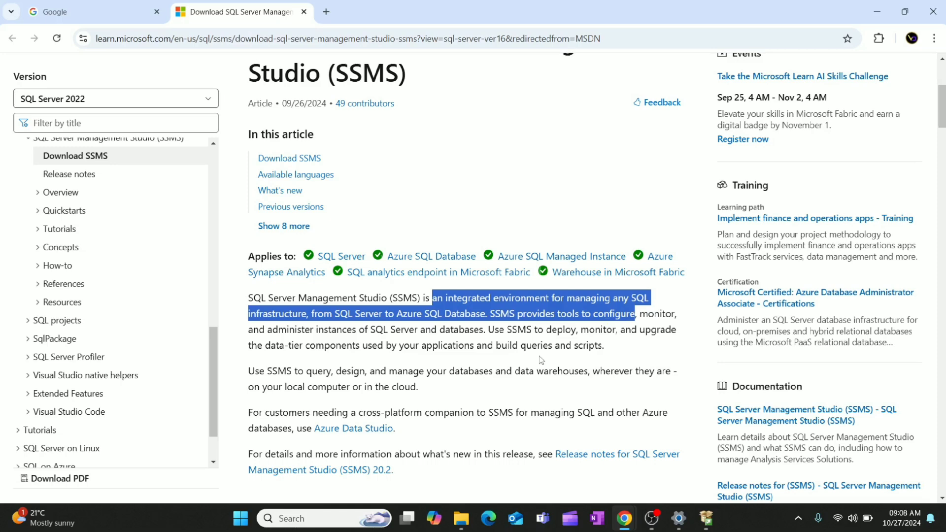
scroll(541, 361, down, 1)
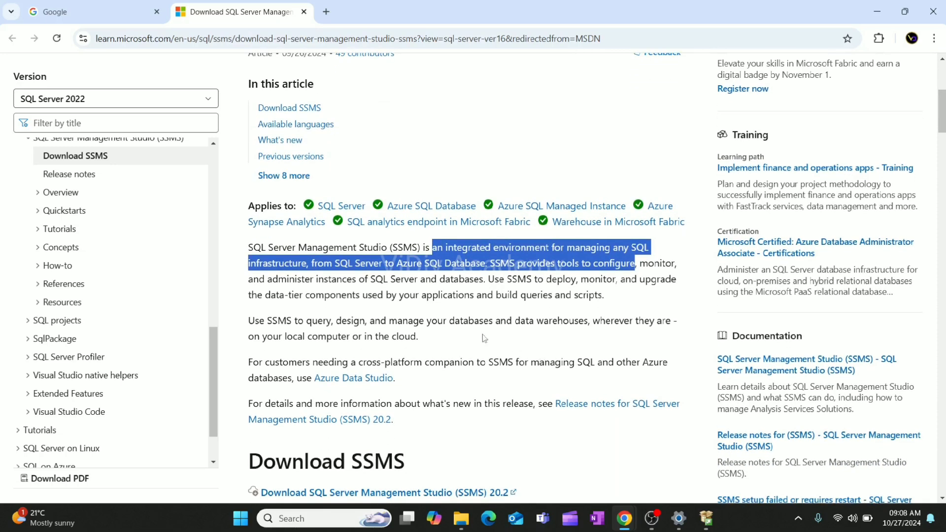
scroll(484, 338, down, 3)
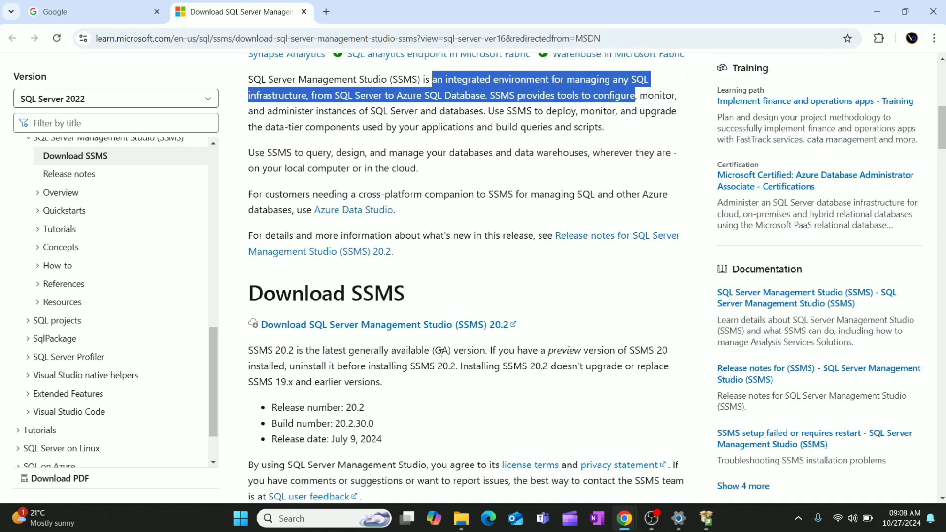
scroll(441, 353, down, 1)
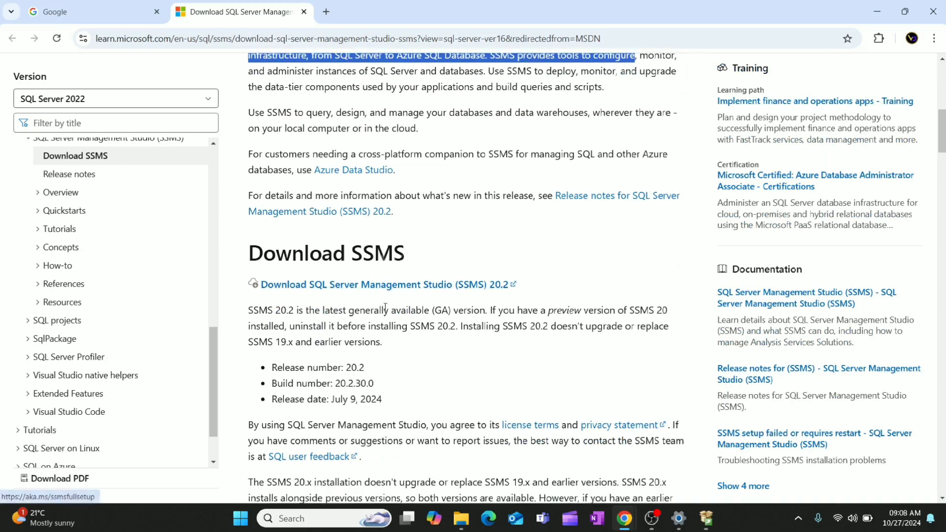
click(375, 288)
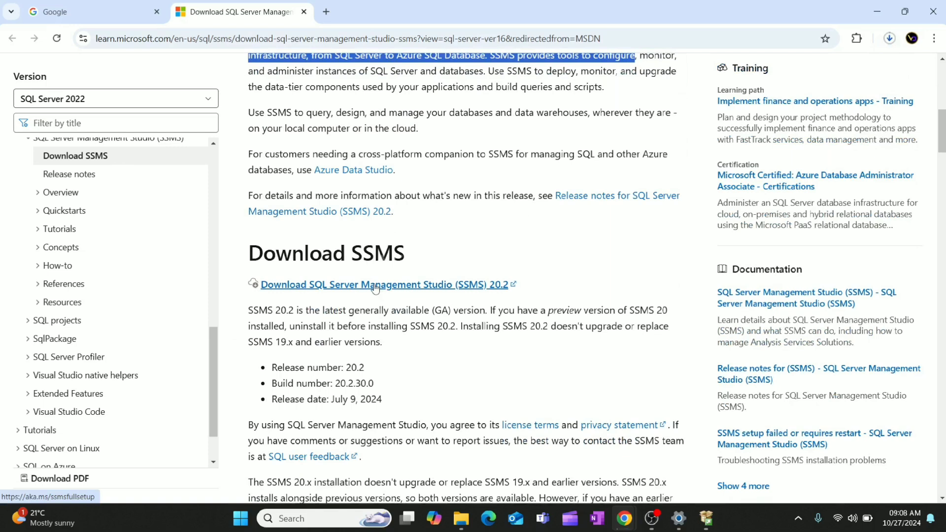
click(889, 39)
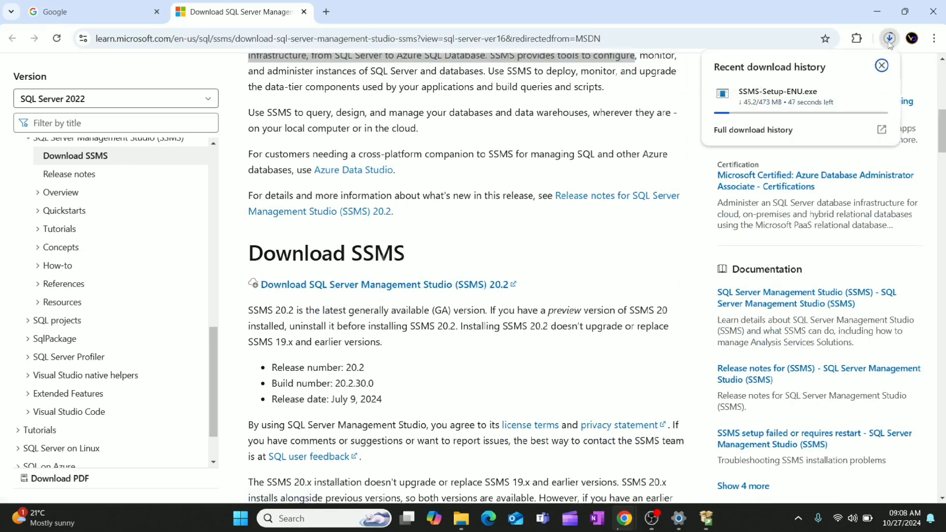
mouse_move(790, 102)
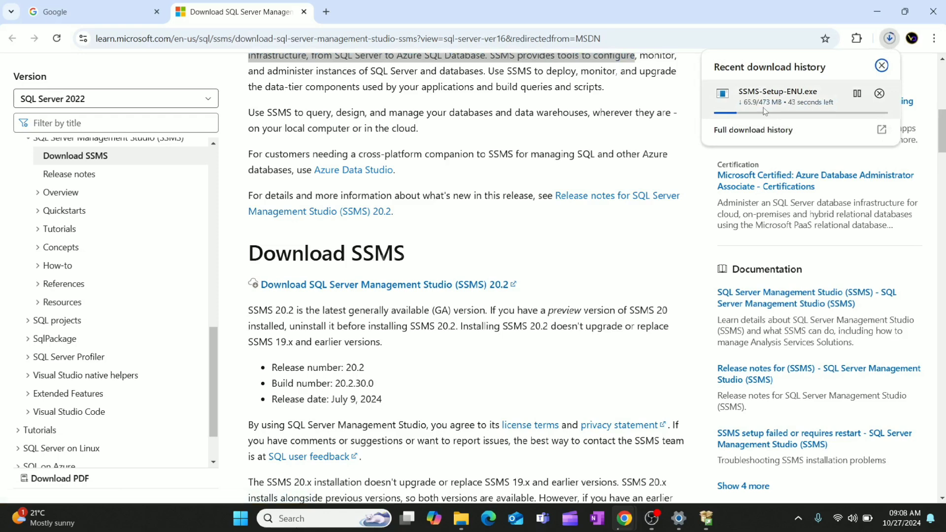
Review the SSMS release details, available languages and Azure Data Studio note, and highlight the sentence describing the tools SSMS provides
scroll(564, 261, down, 1)
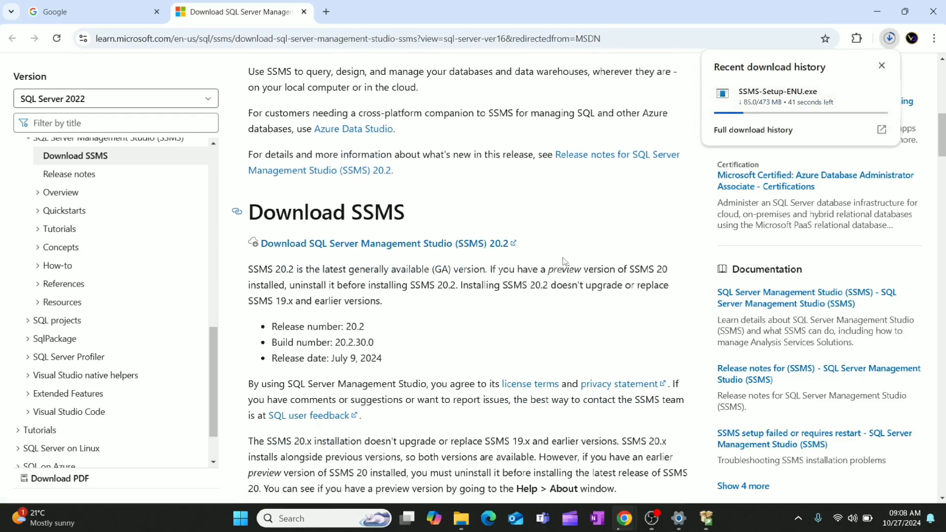
scroll(564, 261, down, 4)
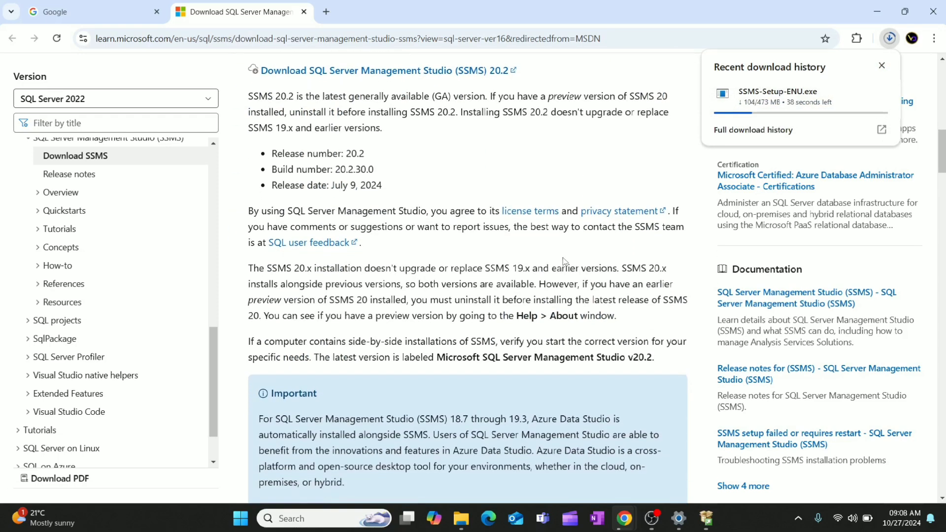
scroll(564, 261, down, 1)
scroll(563, 261, down, 5)
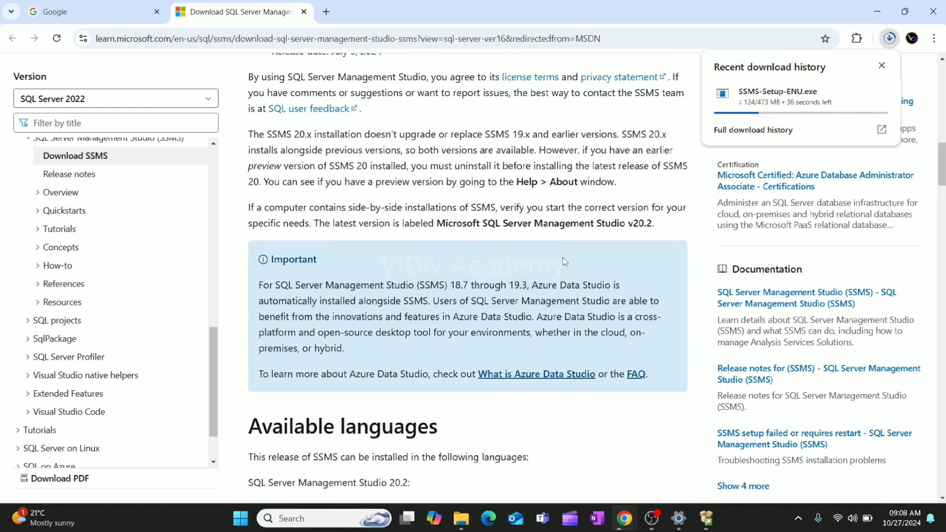
scroll(562, 261, up, 1)
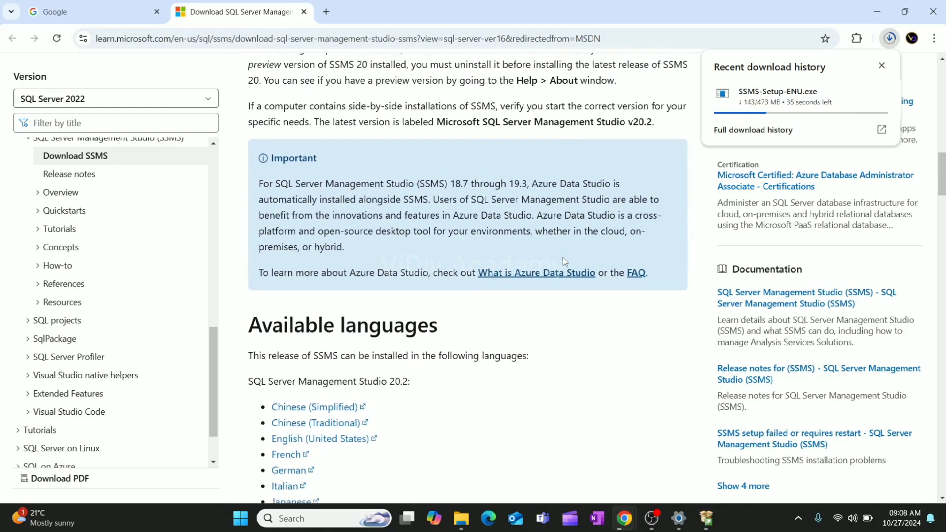
scroll(564, 262, up, 12)
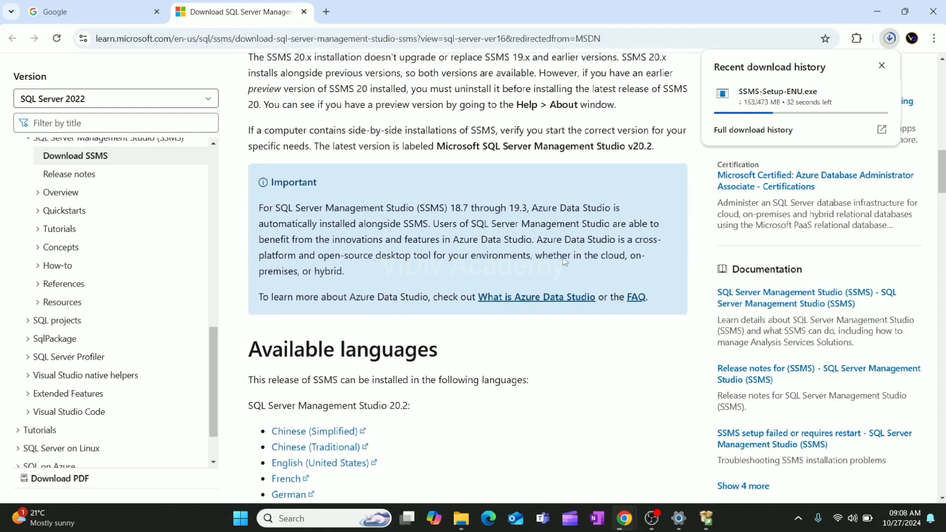
scroll(565, 262, up, 2)
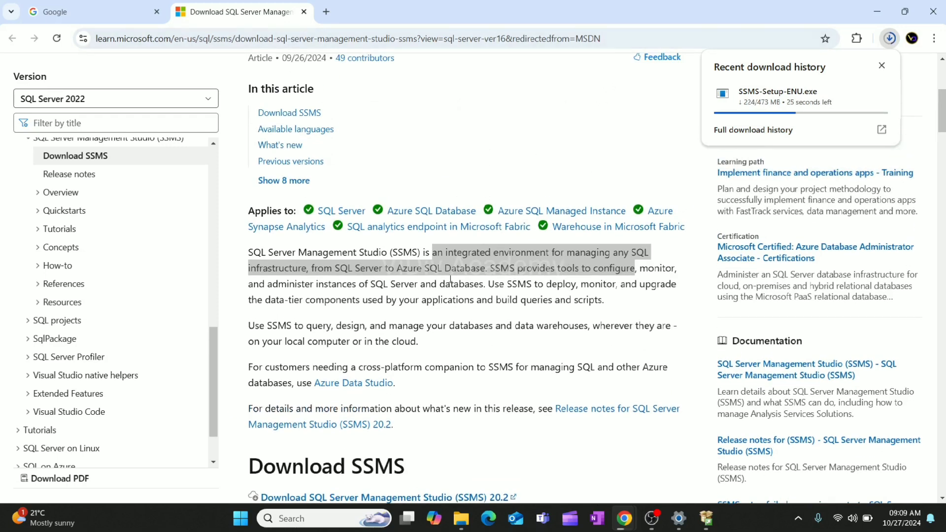
scroll(404, 292, up, 2)
scroll(442, 211, up, 2)
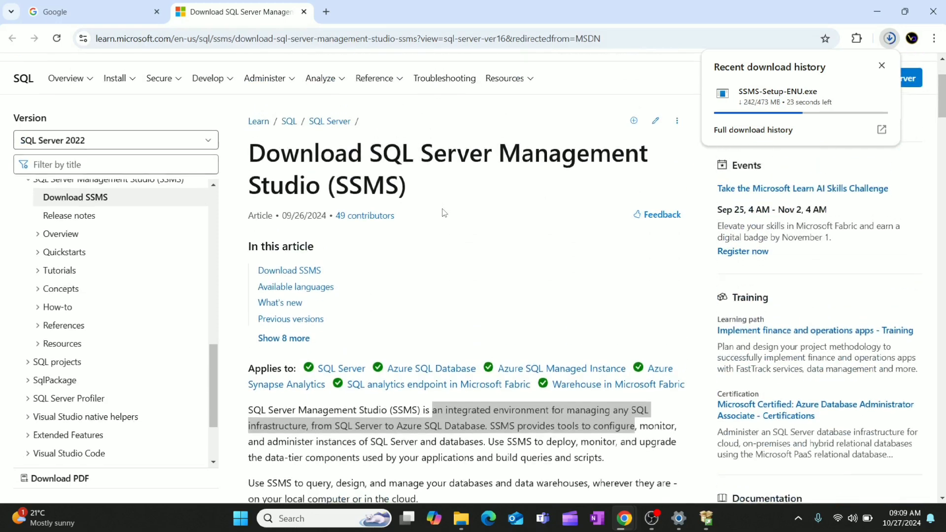
scroll(442, 210, down, 2)
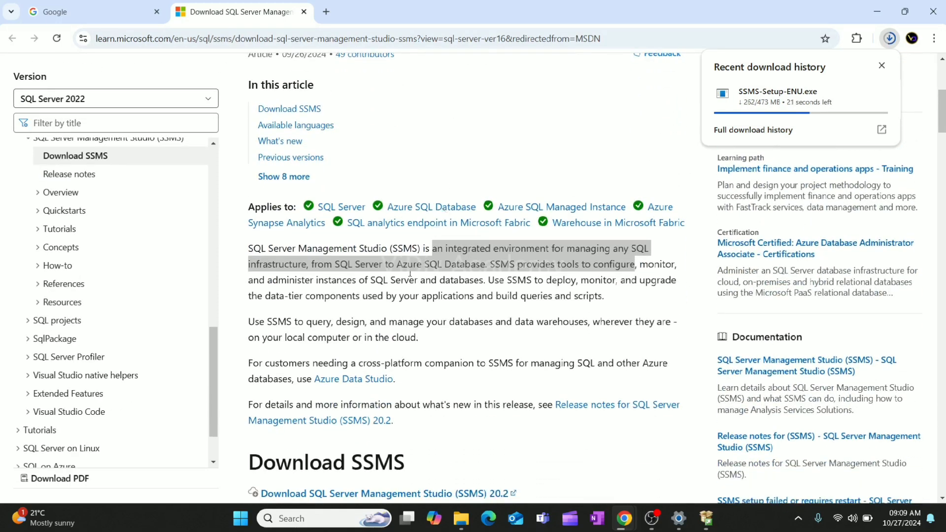
scroll(409, 272, down, 1)
scroll(409, 272, down, 1)
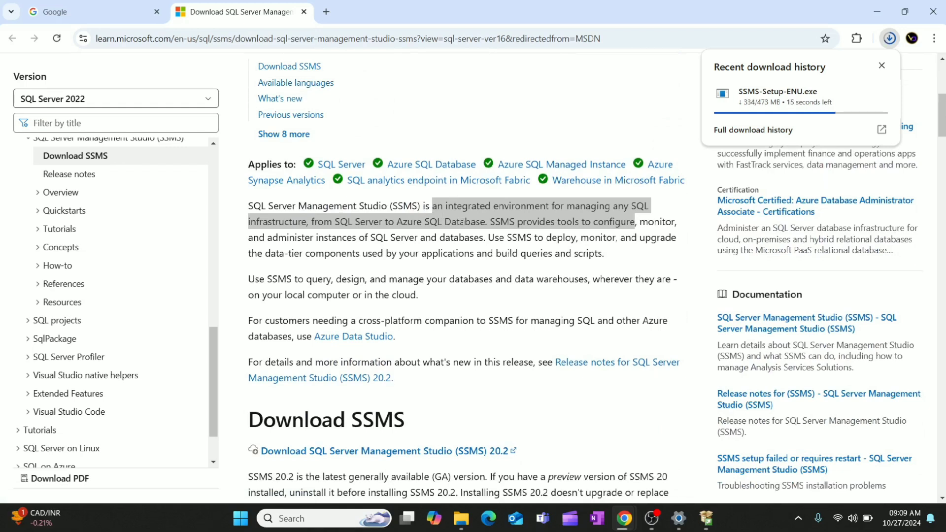
click(542, 224)
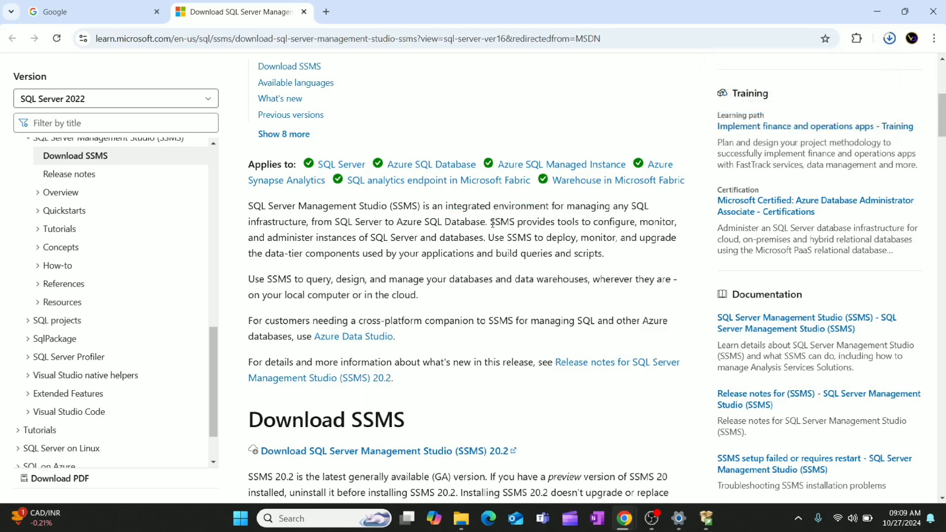
drag(492, 223, 478, 242)
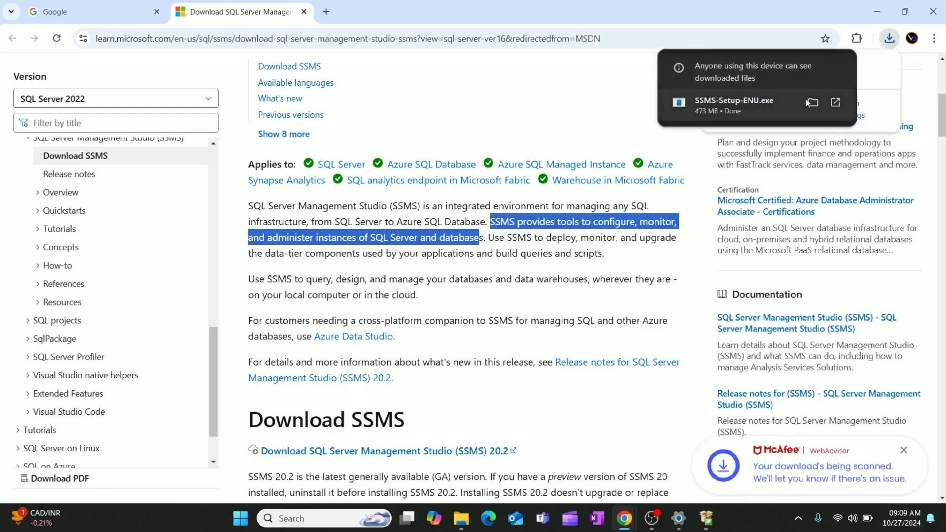
Show the downloaded SSMS-Setup-ENU file in its folder, run it, and minimize the File Explorer window
click(813, 103)
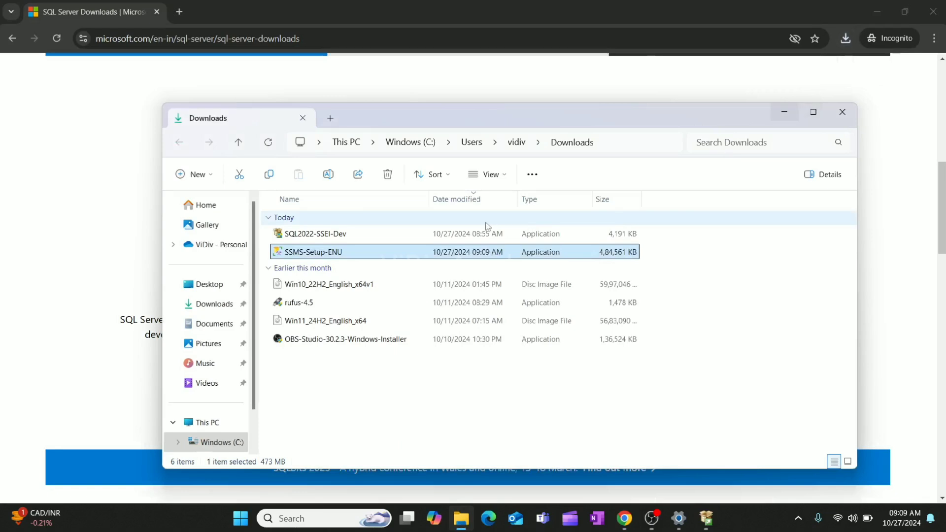
double_click(367, 253)
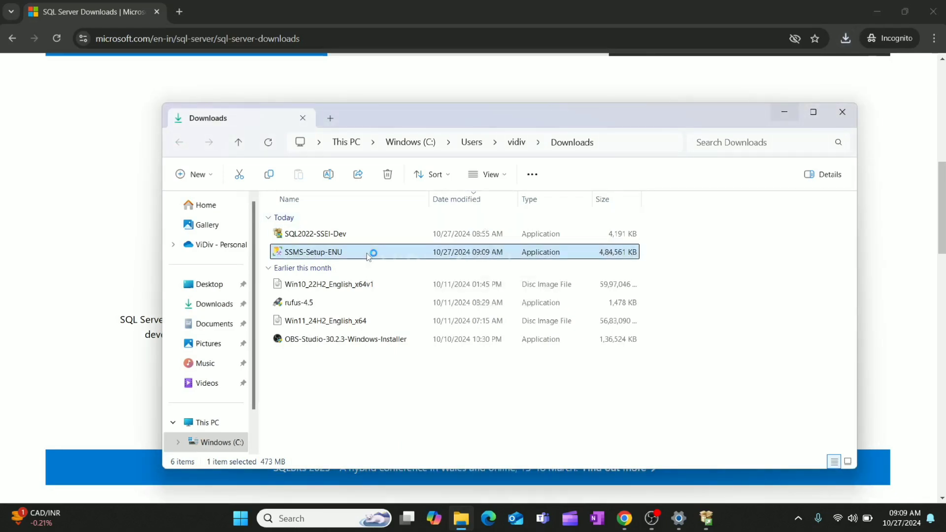
click(784, 116)
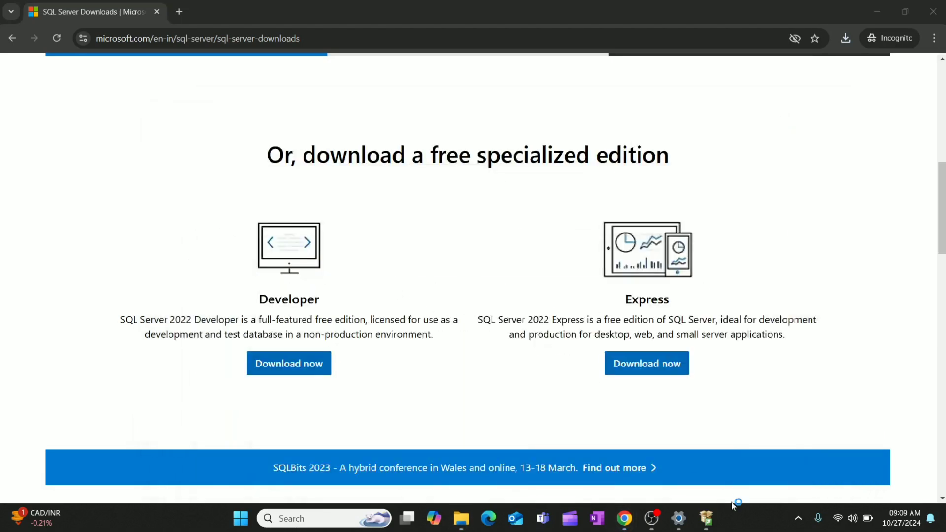
Install SQL Server Management Studio 20.2 in the default location and close the installer once setup completes
mouse_move(710, 507)
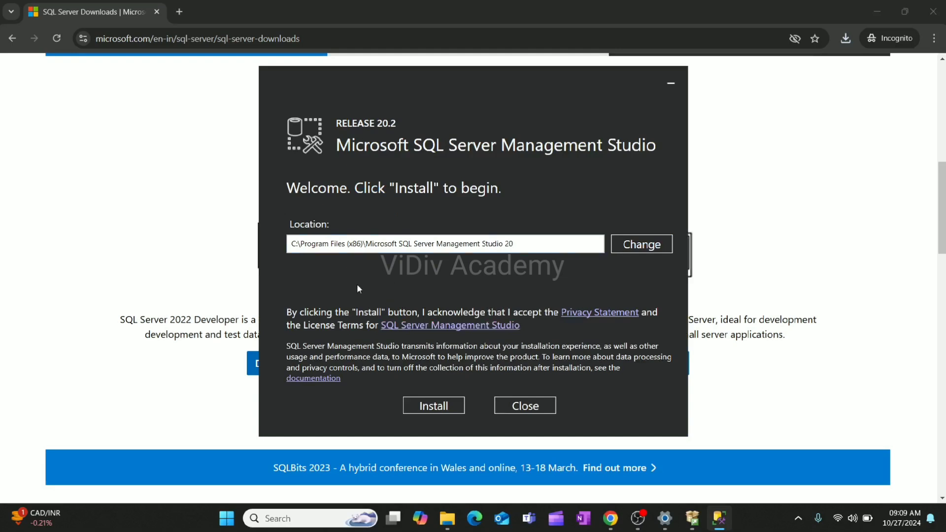
click(431, 408)
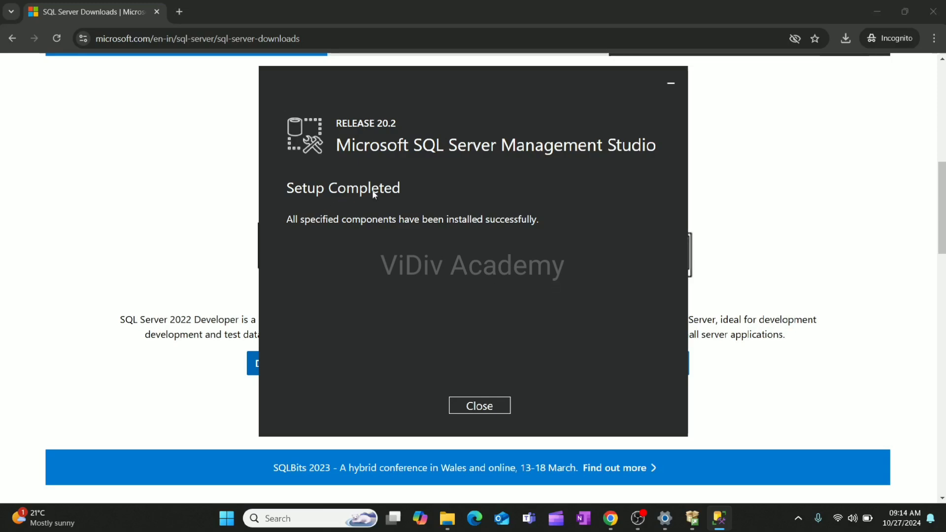
click(480, 407)
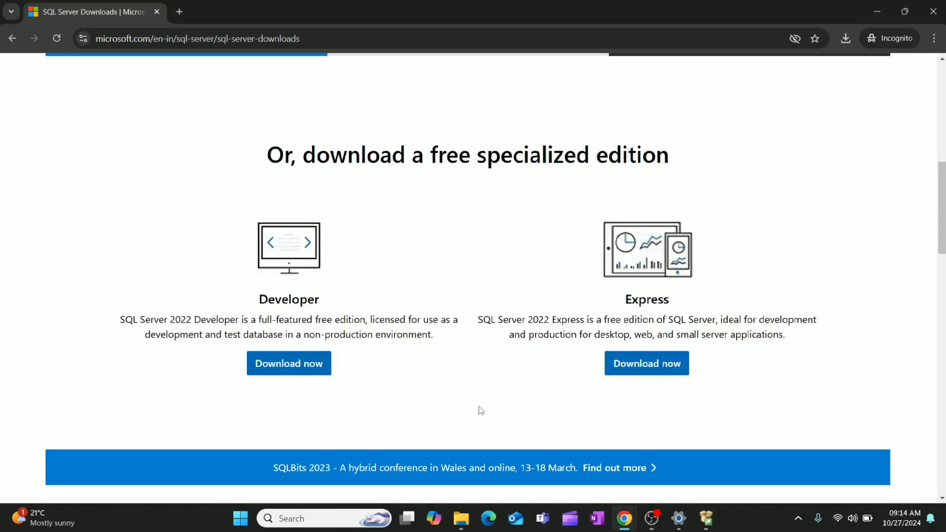
Search Windows for "sql serve", highlight the SQL Server Management Studio 20 app, and clear the search text
key(super)
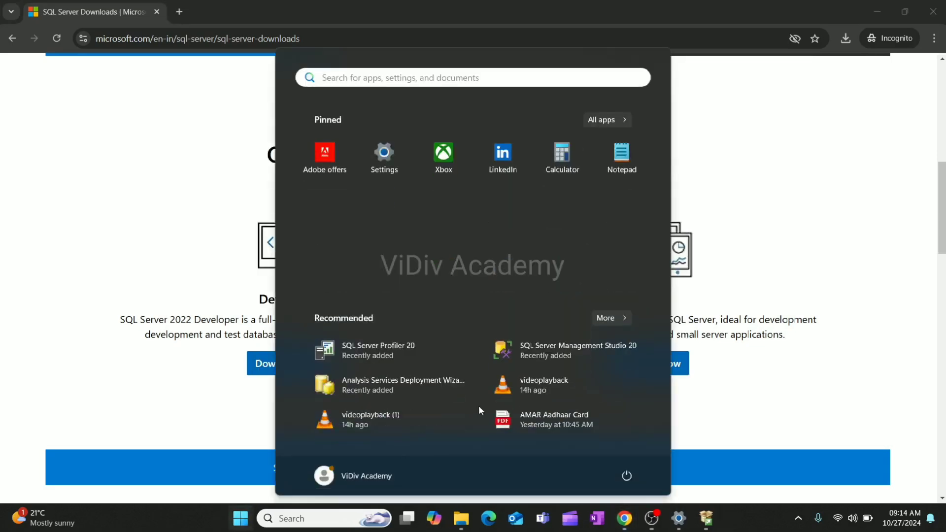
text(sq)
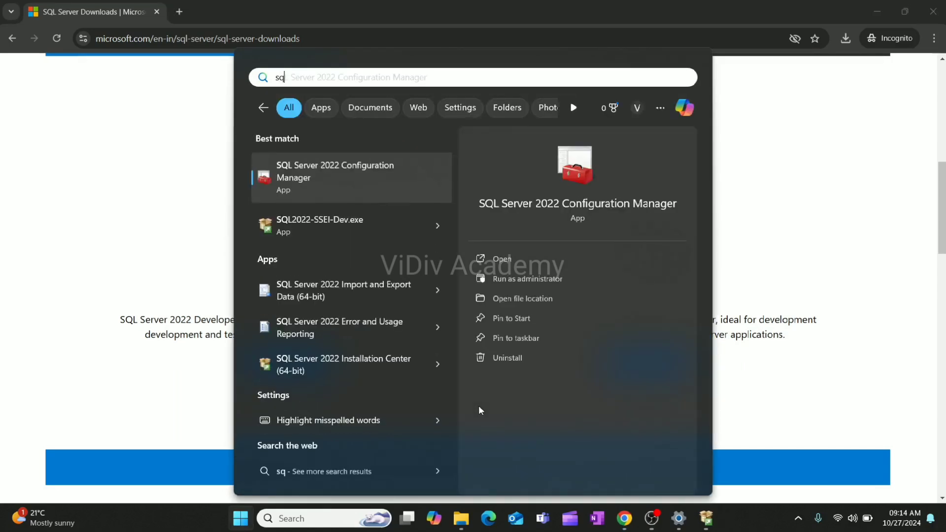
text(l)
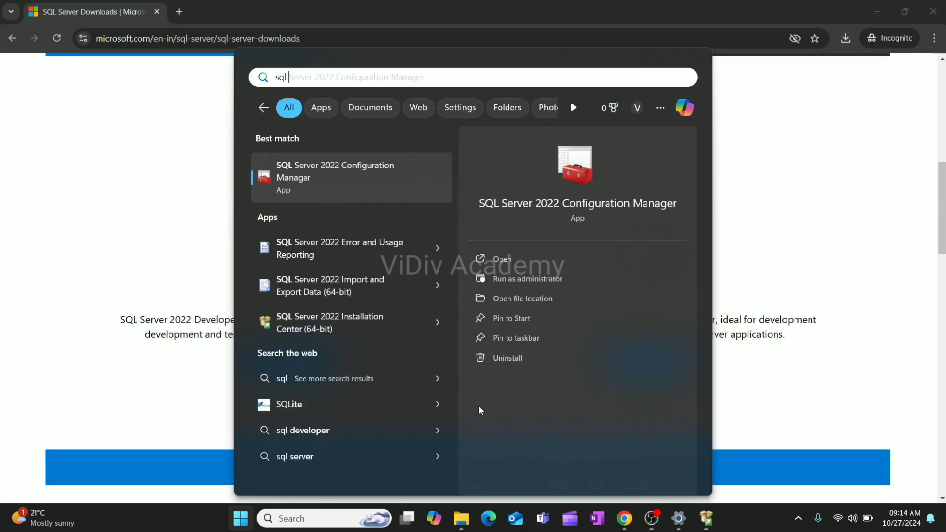
text( serve)
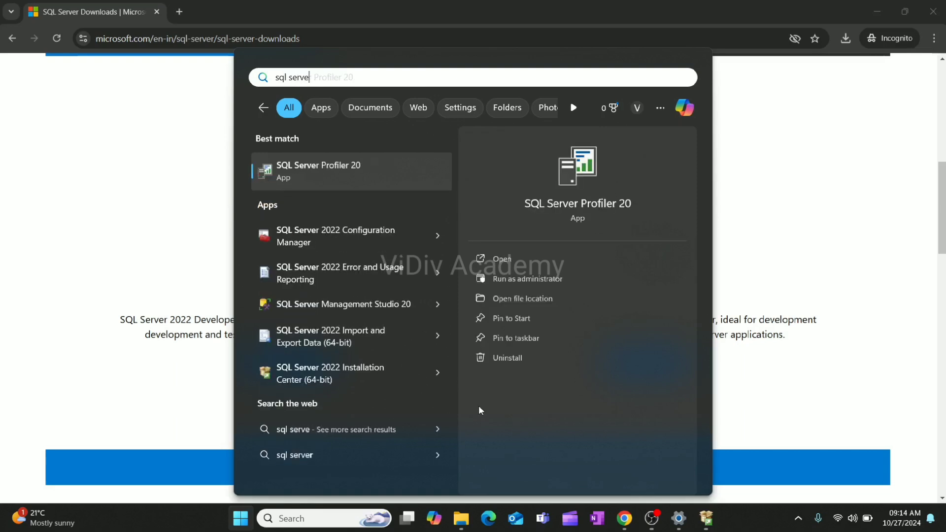
key(Down)
key(Down)
key(Down)
key(Down)
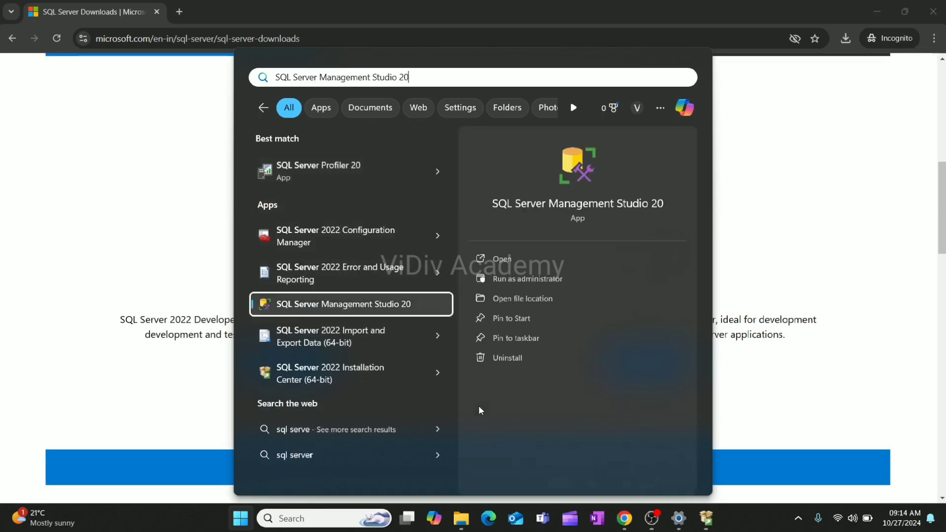
key(BackSpace)
key(BackSpace)
key(BackSpace)
key(BackSpace)
key(BackSpace)
key(BackSpace)
key(BackSpace)
key(BackSpace)
key(BackSpace)
key(BackSpace)
key(BackSpace)
key(BackSpace)
key(BackSpace)
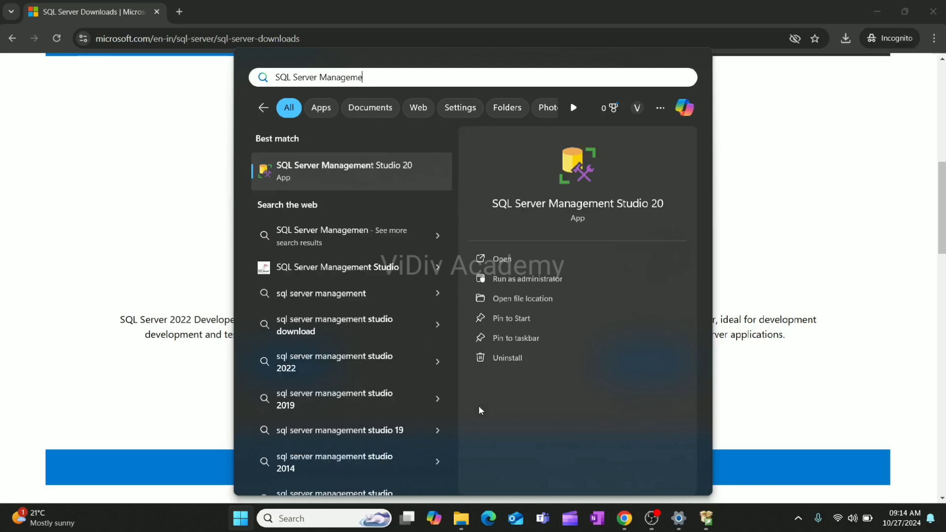
key(BackSpace)
key(BackSpace)
key(BackSpace)
key(BackSpace)
key(BackSpace)
key(BackSpace)
key(BackSpace)
key(BackSpace)
key(BackSpace)
key(BackSpace)
key(BackSpace)
key(BackSpace)
key(BackSpace)
key(BackSpace)
key(BackSpace)
key(BackSpace)
key(BackSpace)
key(BackSpace)
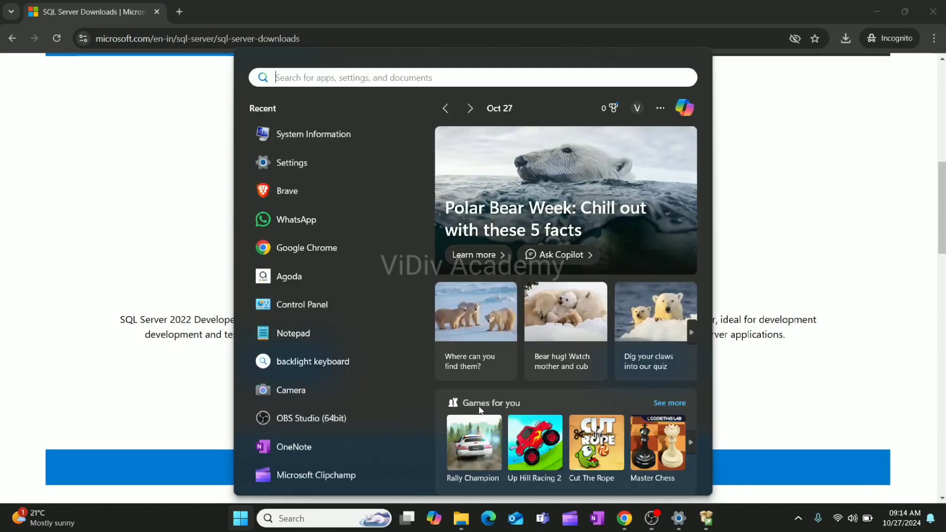
Search Windows for "ssm" and launch SQL Server Management Studio 20
text(ssm)
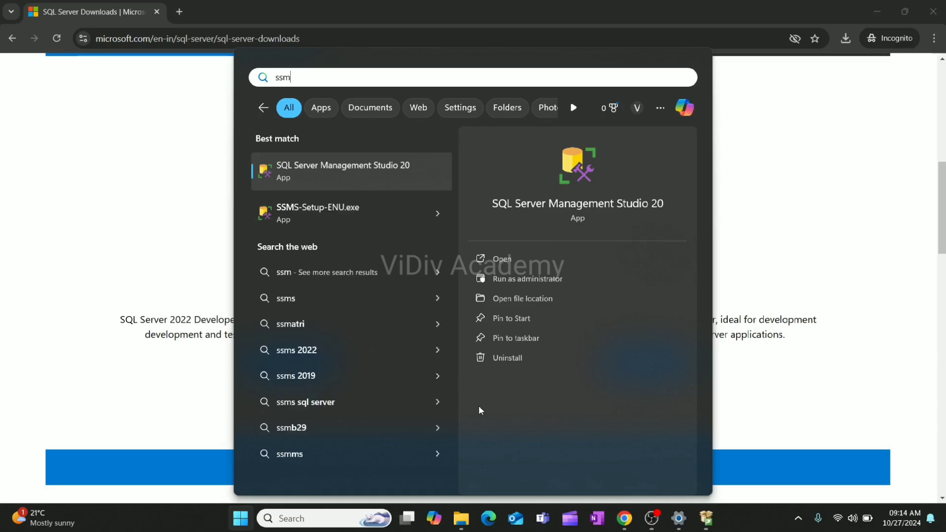
click(375, 175)
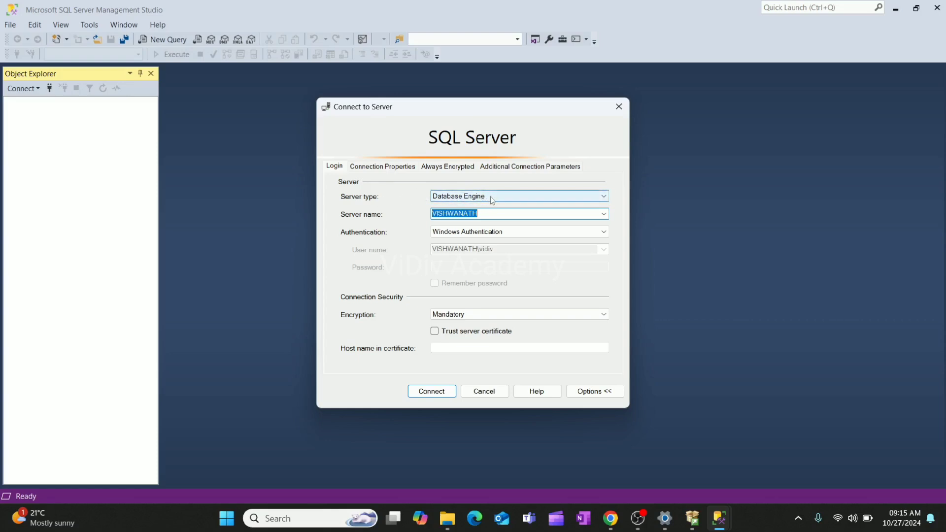
Choose Database Engine as the server type for the connection
click(545, 199)
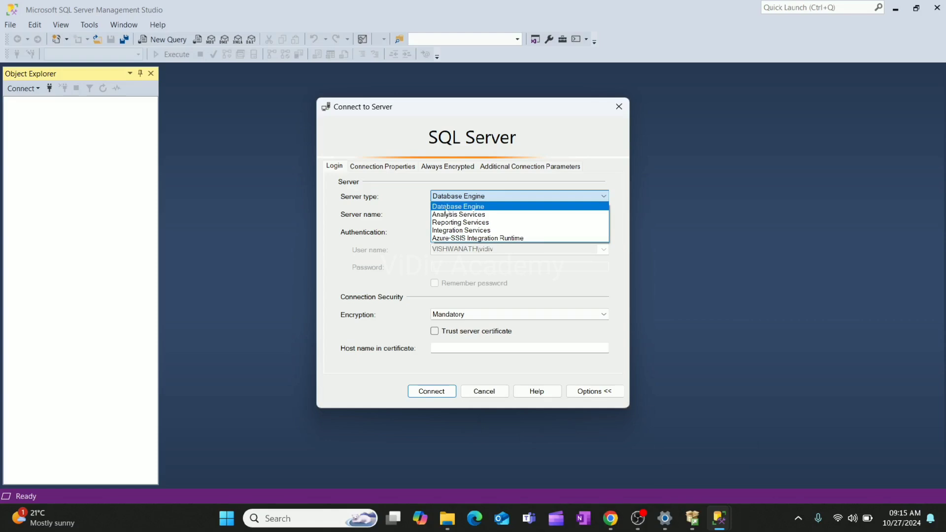
click(461, 207)
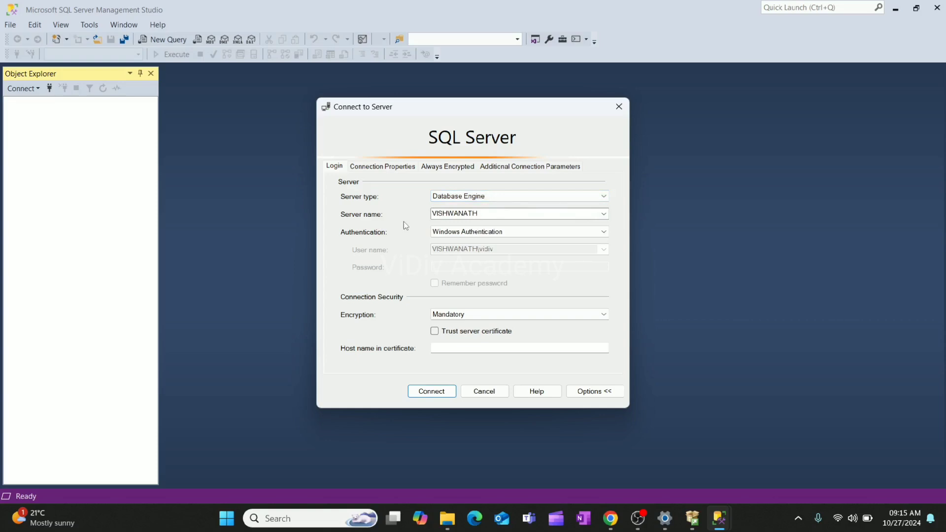
Find and open the Windows System Information app, and highlight the System Name entry to check it against the server name
key(super)
text(s)
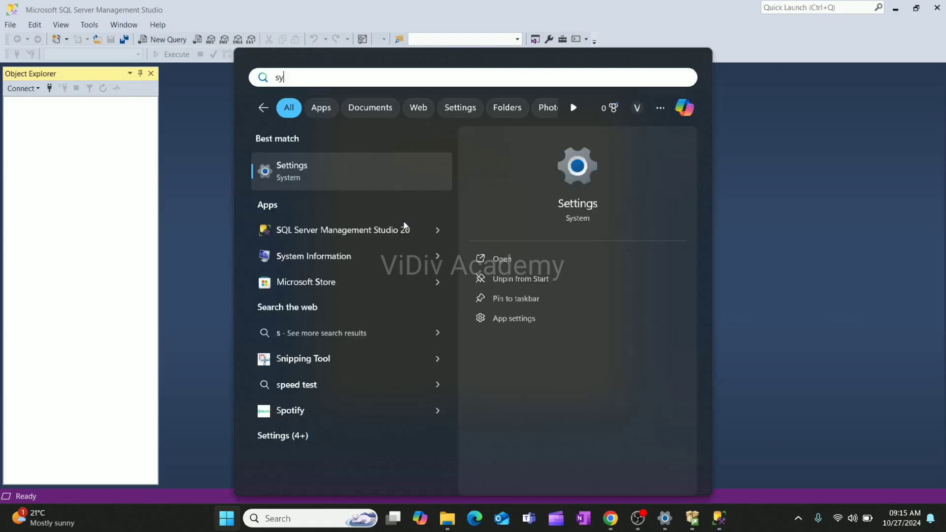
text(y)
key(Return)
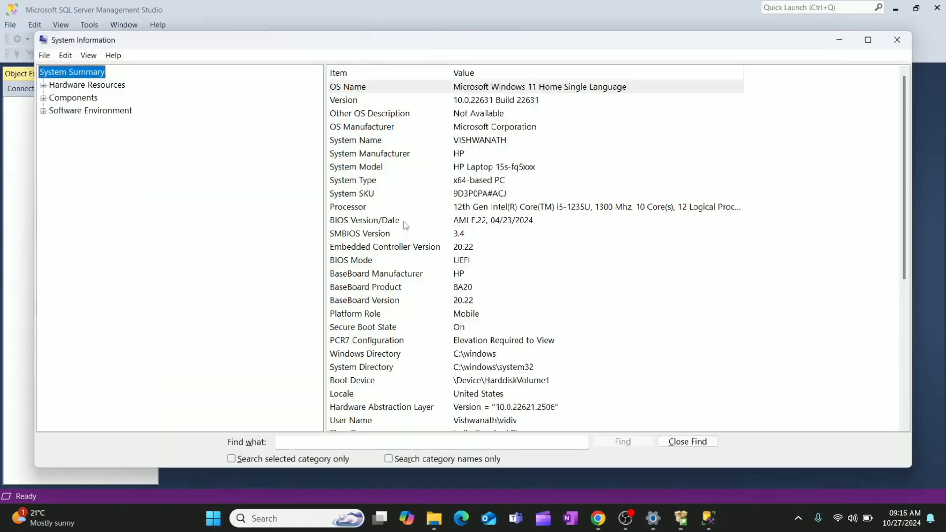
click(365, 144)
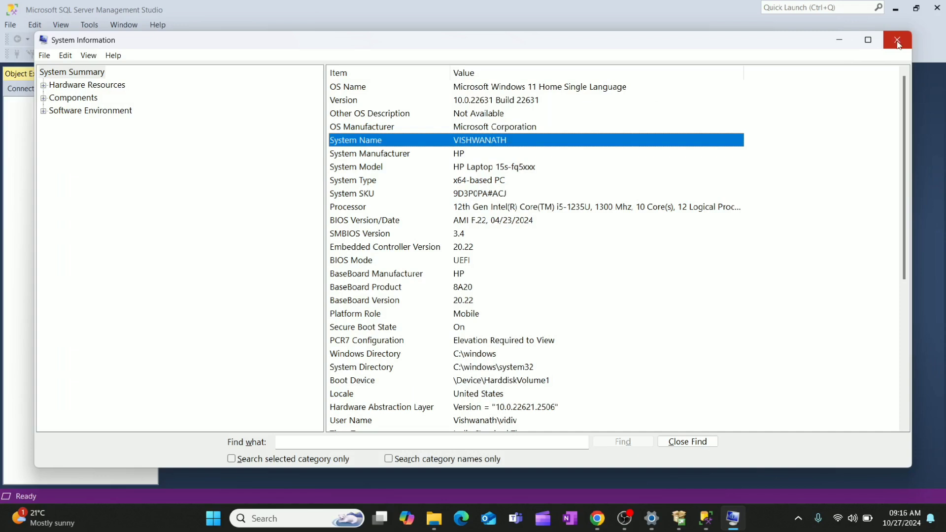
Switch back to the Connect to Server dialog and connect using Windows Authentication with Trust server certificate enabled
click(704, 521)
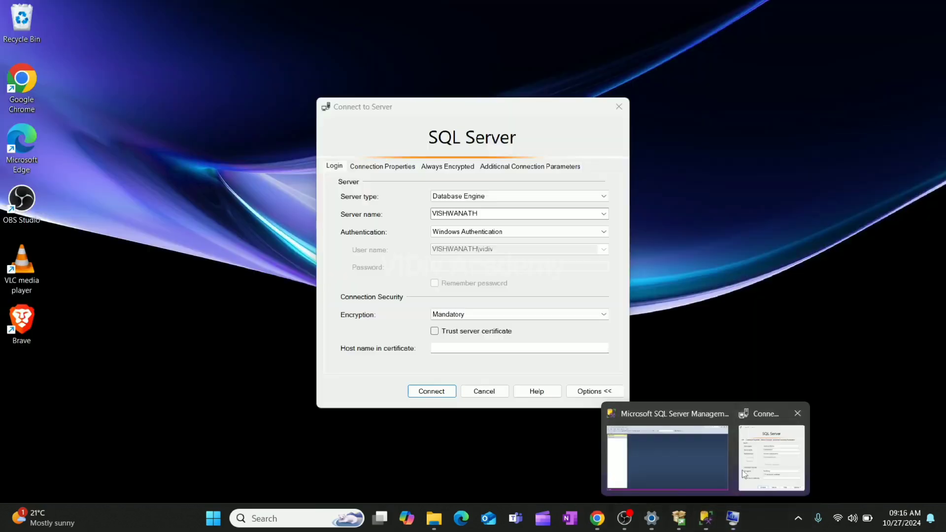
click(742, 470)
click(472, 232)
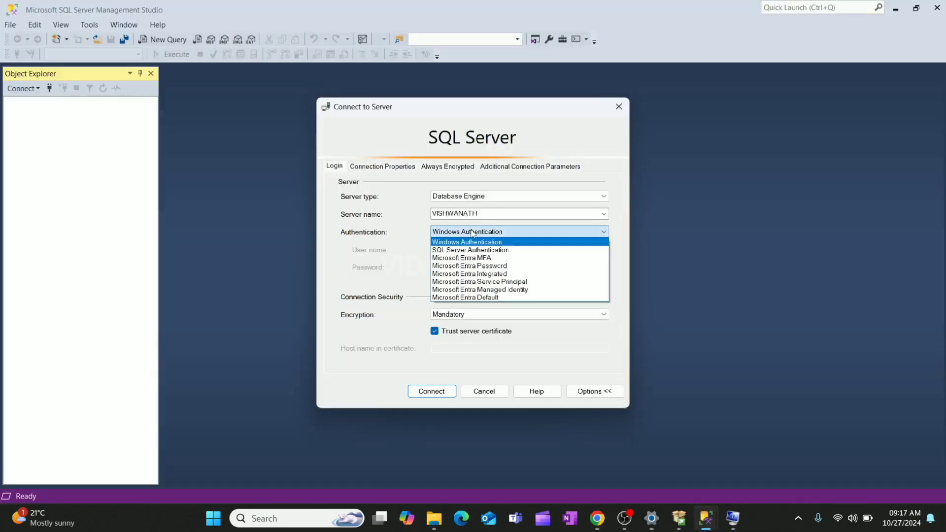
click(471, 242)
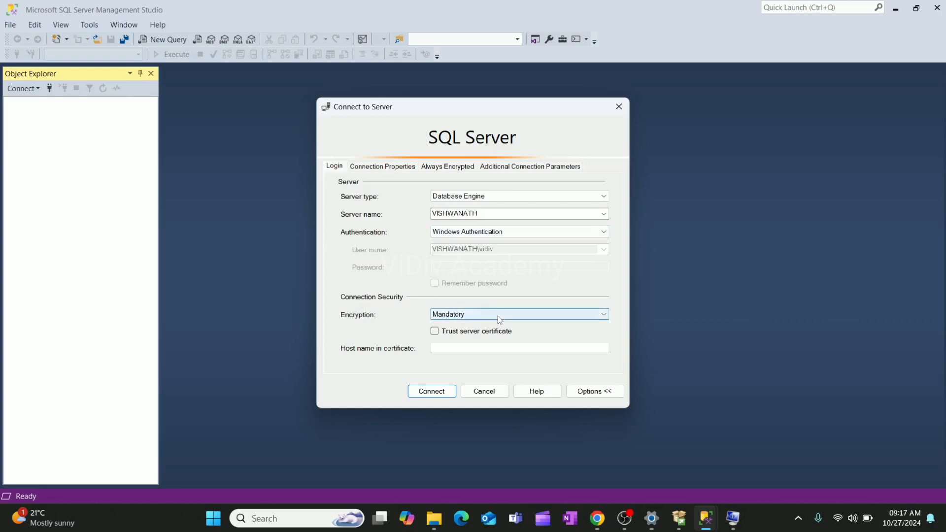
click(435, 331)
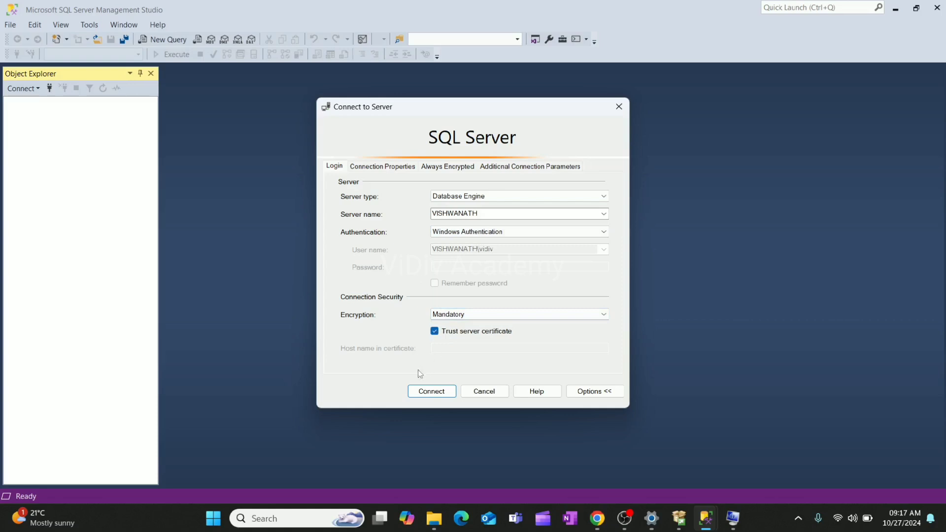
click(440, 394)
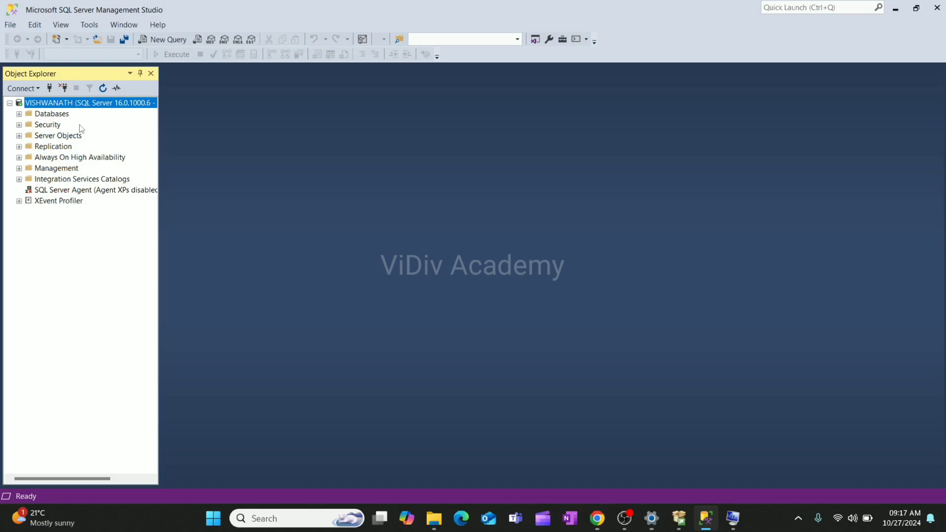
Expand the Databases folder and its System Databases folder in Object Explorer to view the system databases
click(18, 115)
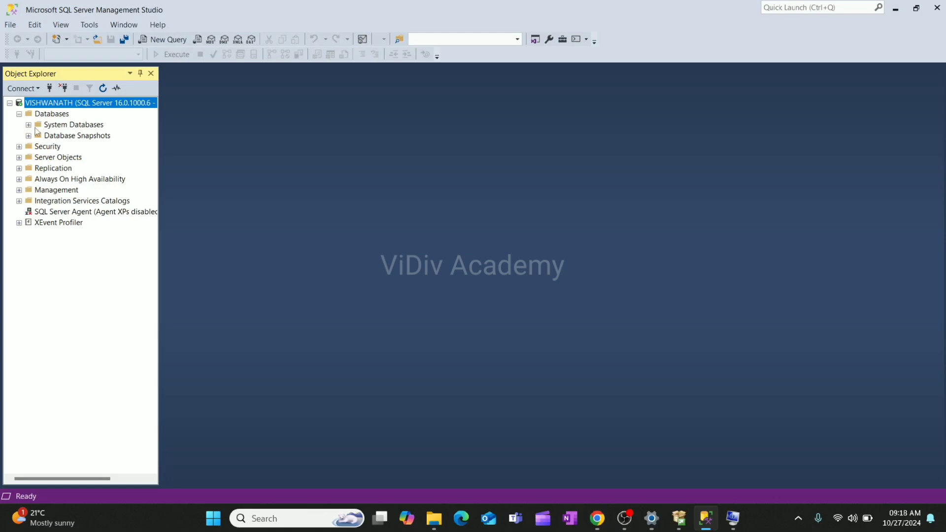
click(29, 125)
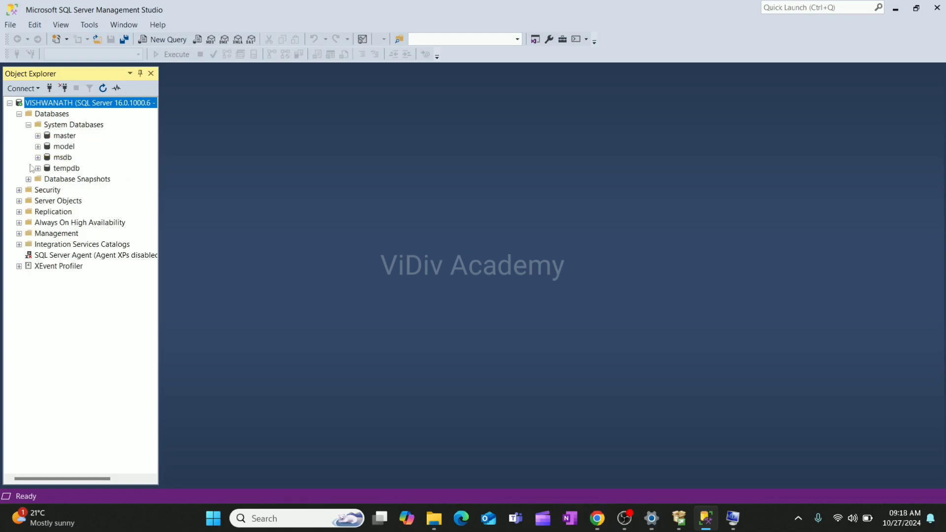